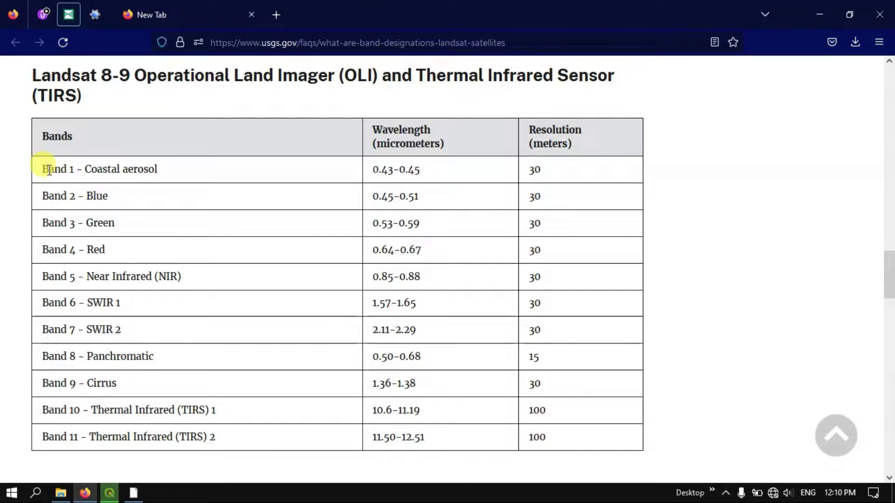
# Step: Highlight Landsat bands 1 through 7 in the band reference table
pyautogui.moveTo(41, 170); pyautogui.dragTo(582, 334)
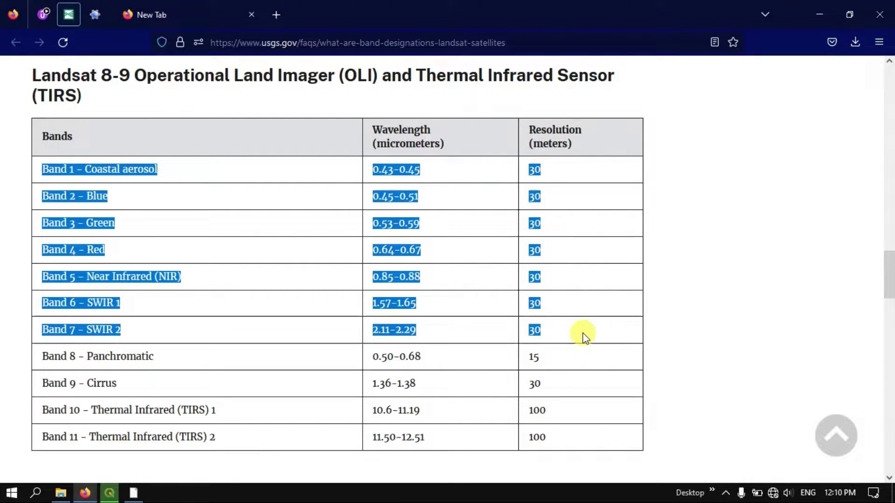
pyautogui.click(184, 95)
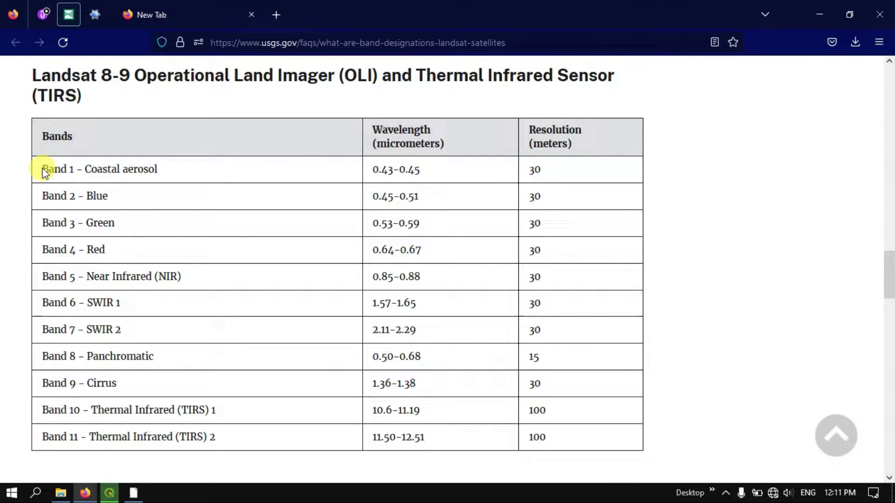
pyautogui.moveTo(43, 170); pyautogui.dragTo(581, 342)
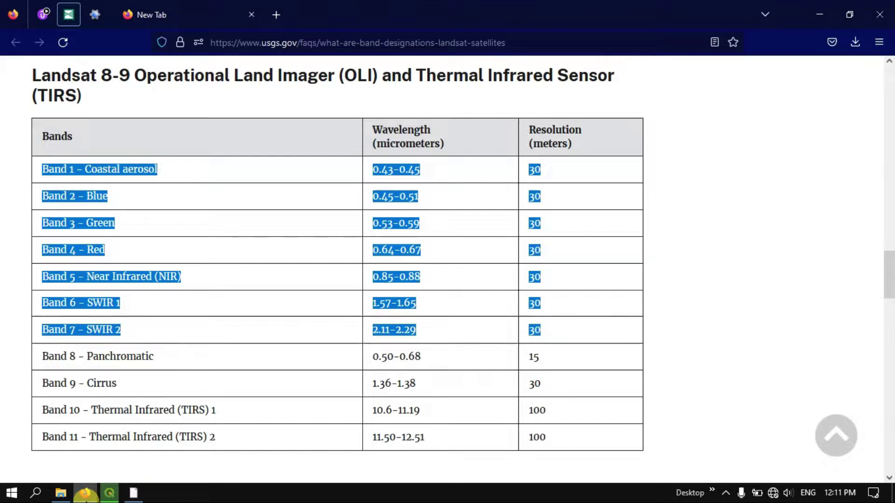
# Step: In QGIS, start adding a raster layer and browse the disk for band files
pyautogui.click(110, 490)
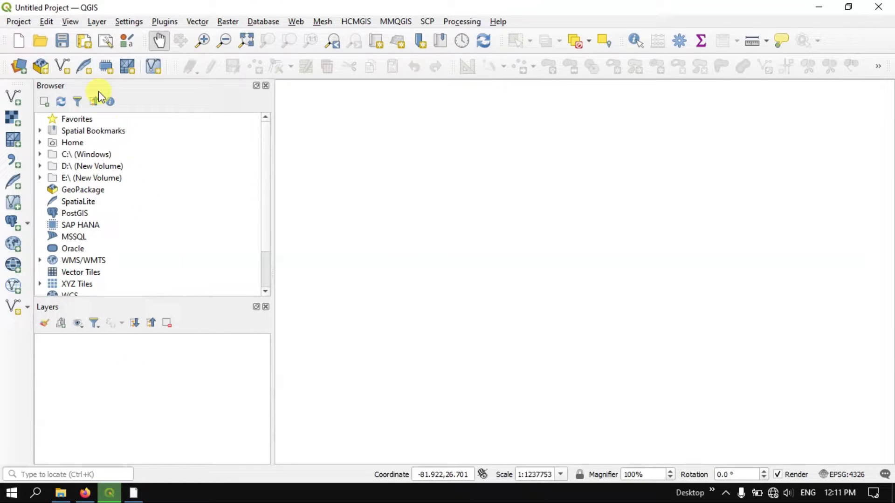
pyautogui.click(96, 22)
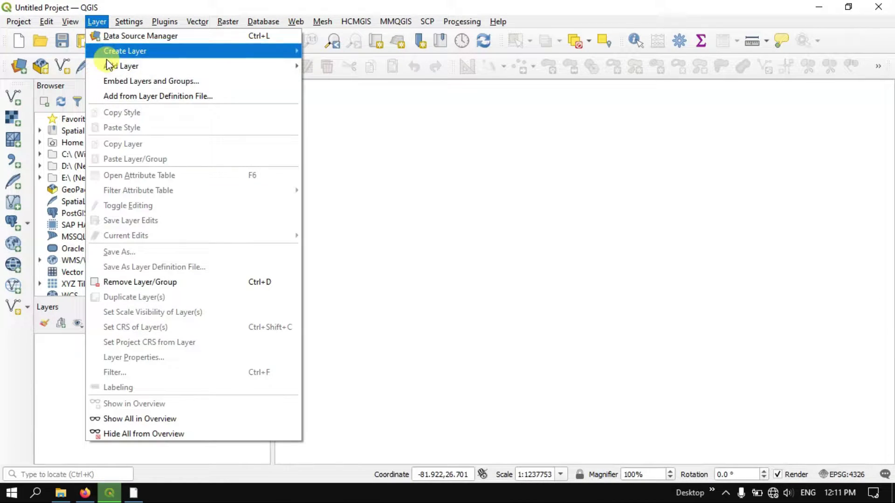
pyautogui.moveTo(108, 65)
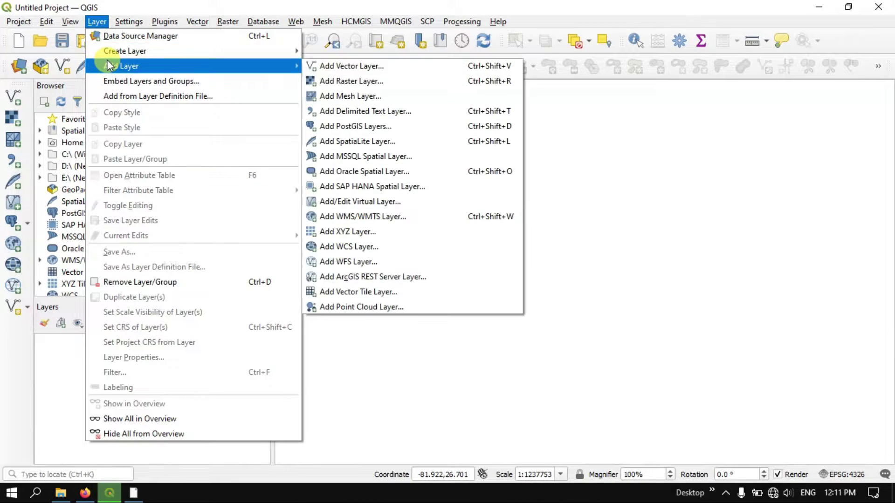
pyautogui.click(357, 80)
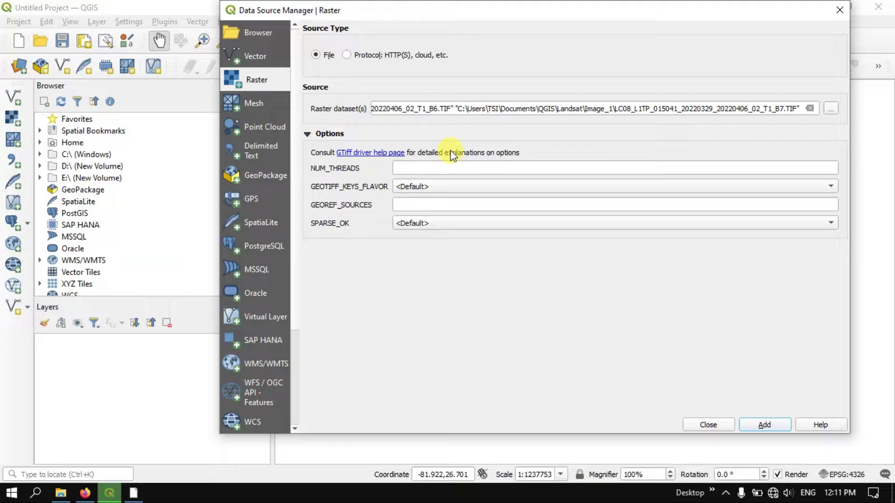
pyautogui.click(828, 112)
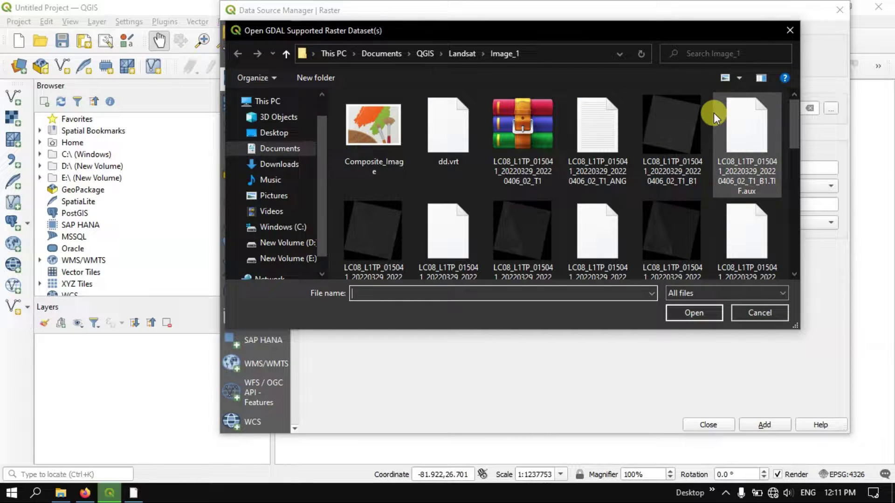
# Step: Select the B1–B7 TIF files in Image_1 and add them as raster layers
pyautogui.click(689, 127)
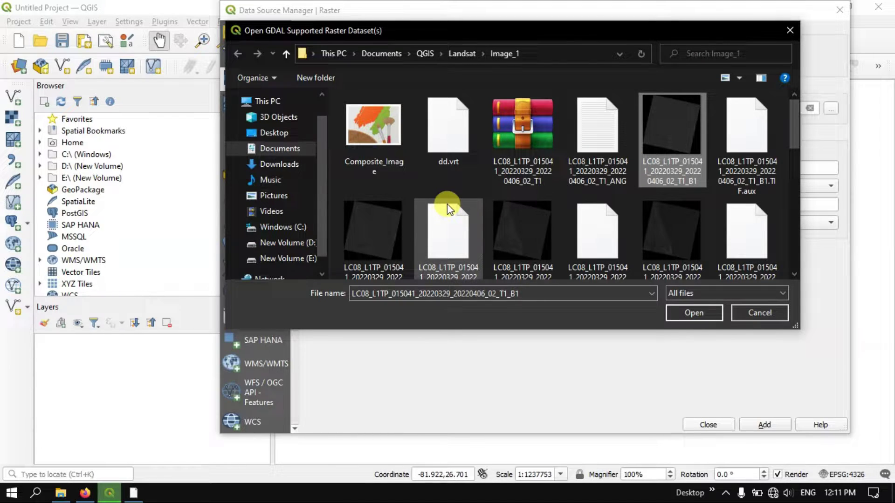
pyautogui.scroll(-1, 419, 207)
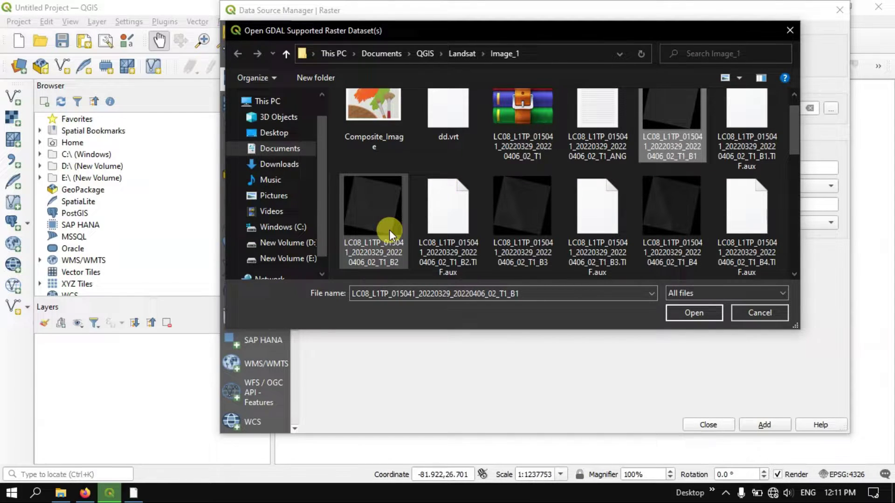
pyautogui.keyDown('ctrl'); pyautogui.click(390, 230); pyautogui.keyUp('ctrl')
pyautogui.keyDown('ctrl'); pyautogui.click(530, 233); pyautogui.keyUp('ctrl')
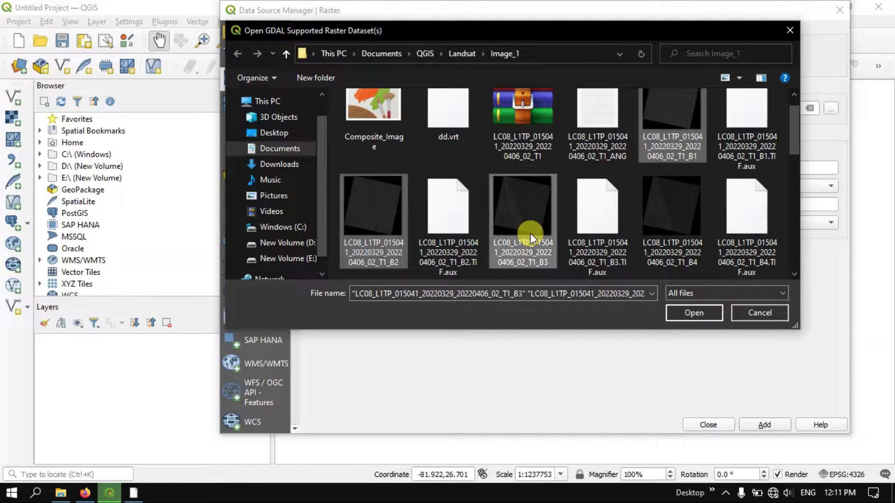
pyautogui.keyDown('ctrl'); pyautogui.click(683, 240); pyautogui.keyUp('ctrl')
pyautogui.scroll(-1, 672, 183)
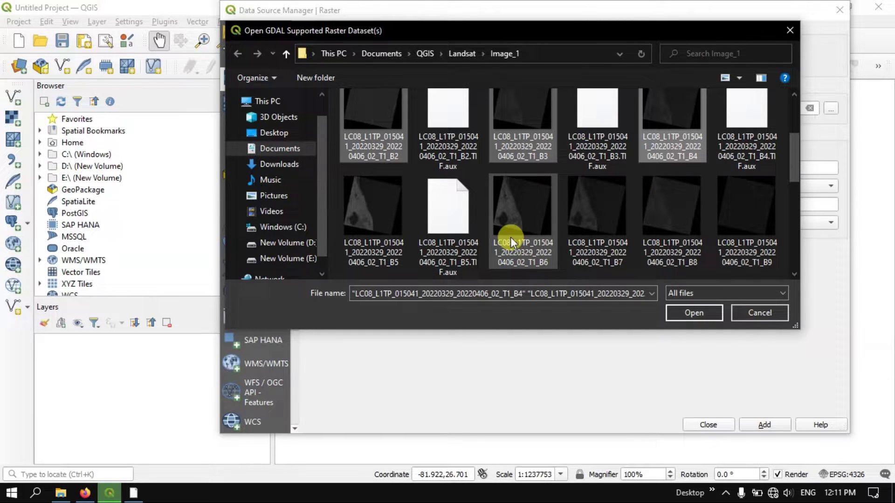
pyautogui.keyDown('ctrl'); pyautogui.click(395, 237); pyautogui.keyUp('ctrl')
pyautogui.keyDown('ctrl'); pyautogui.click(539, 247); pyautogui.keyUp('ctrl')
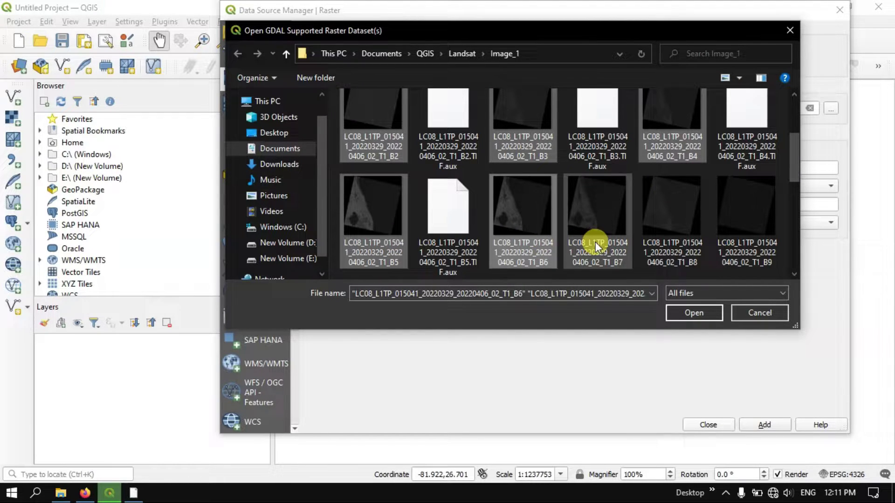
pyautogui.keyDown('ctrl'); pyautogui.click(599, 241); pyautogui.keyUp('ctrl')
pyautogui.scroll(3, 526, 207)
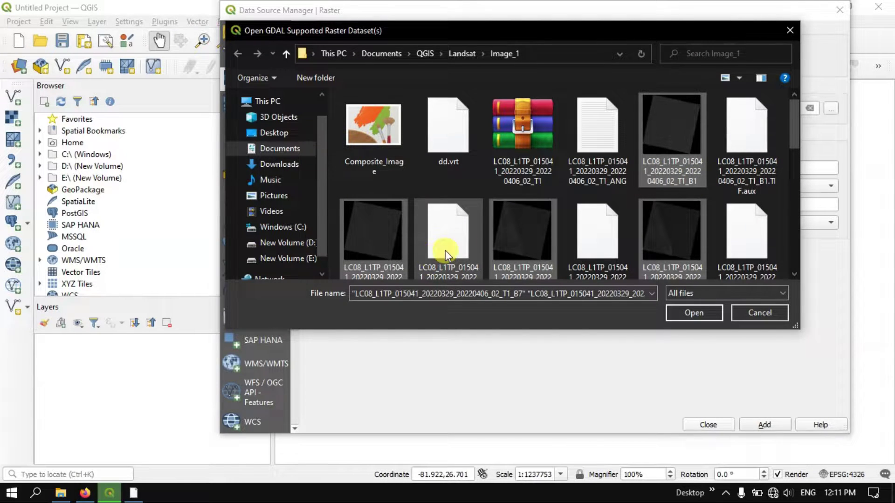
pyautogui.scroll(-1, 445, 250)
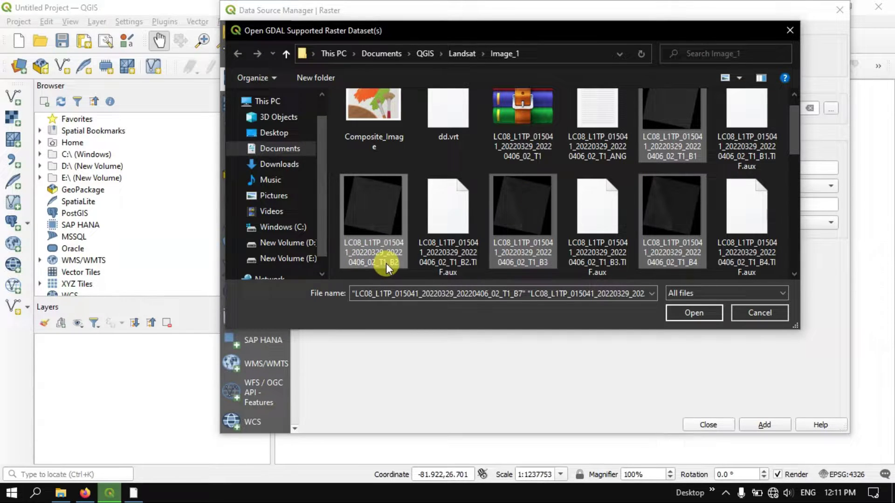
pyautogui.scroll(-5, 607, 228)
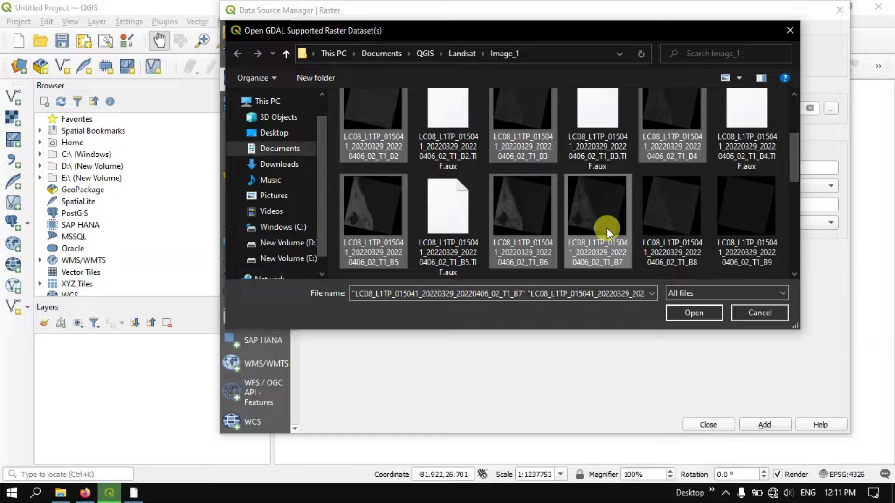
pyautogui.scroll(5, 607, 228)
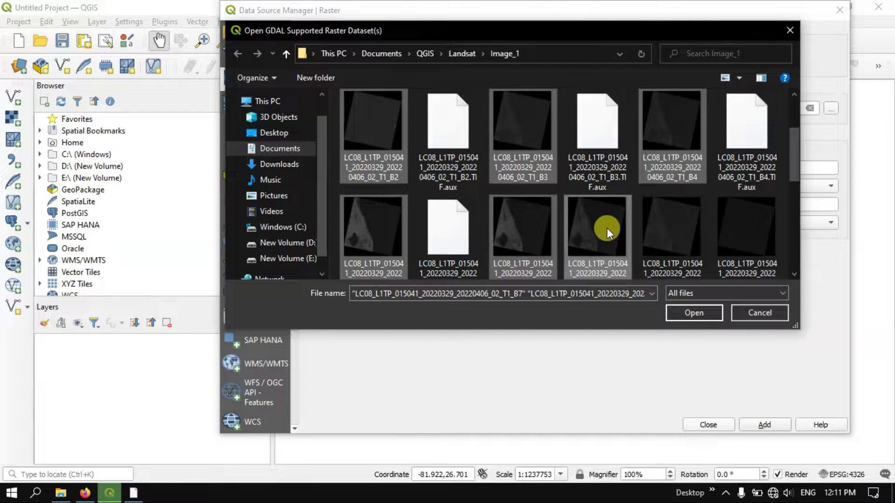
pyautogui.click(689, 312)
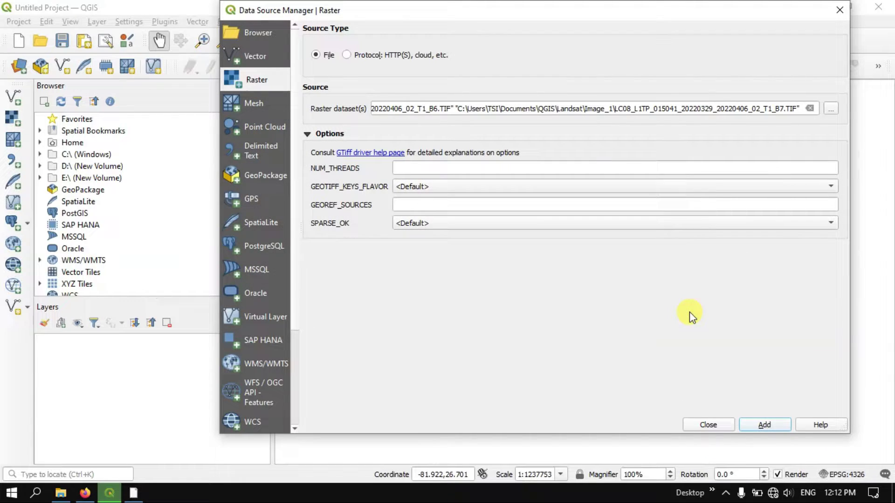
pyautogui.click(765, 422)
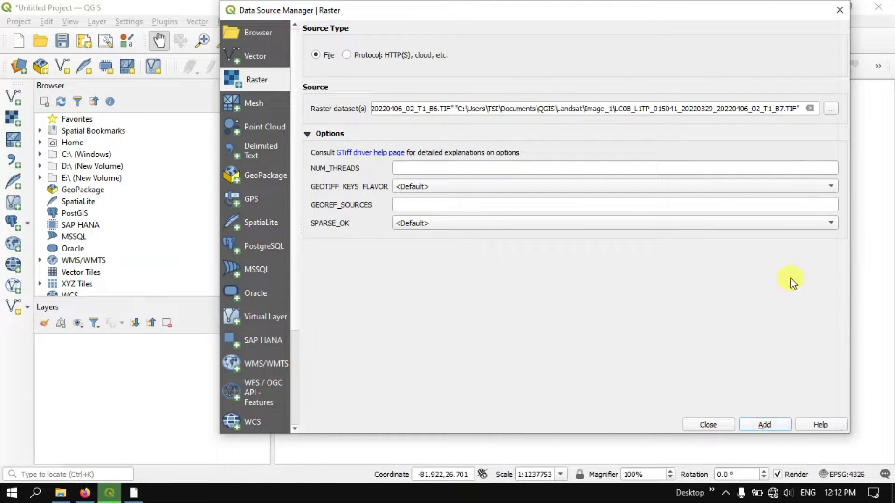
# Step: Close the data source window, collapse the legends, and drag layers into B1-to-B7 order
pyautogui.click(840, 9)
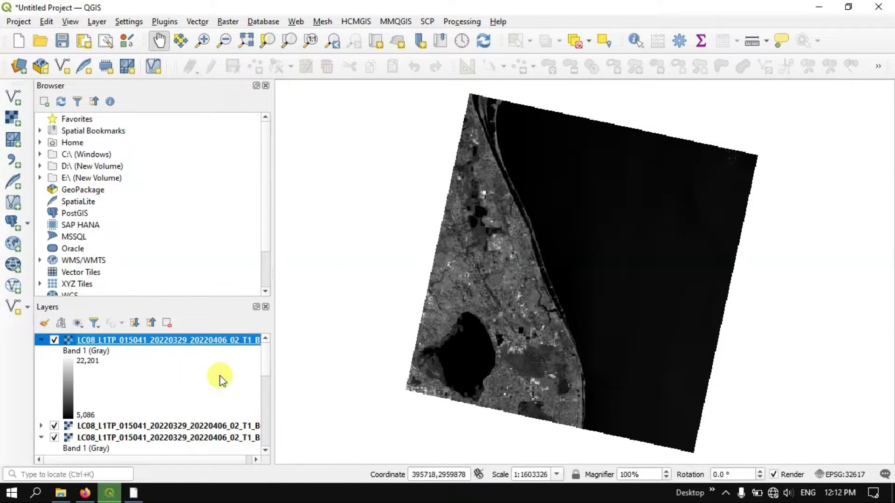
pyautogui.click(151, 323)
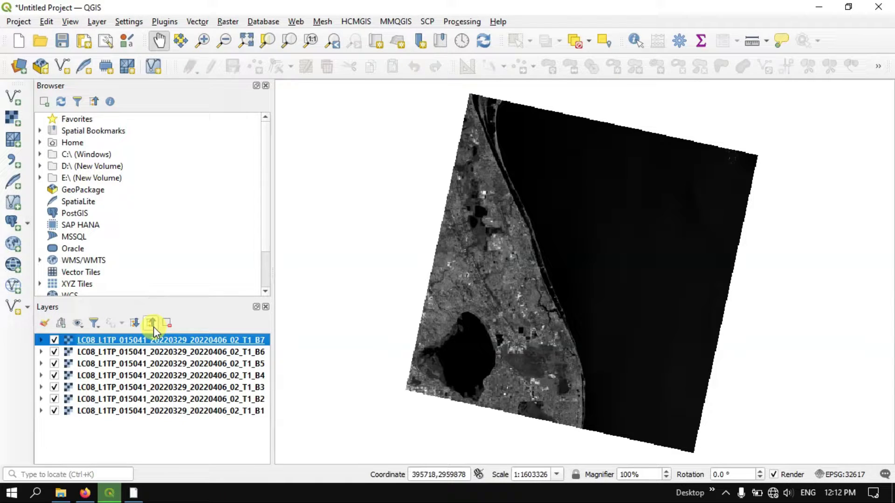
pyautogui.click(213, 412)
pyautogui.click(217, 340)
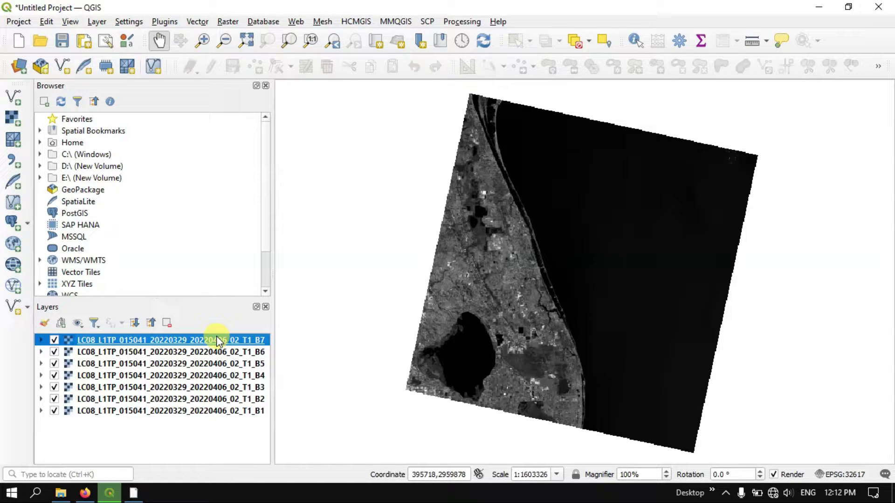
pyautogui.moveTo(216, 336); pyautogui.dragTo(202, 421)
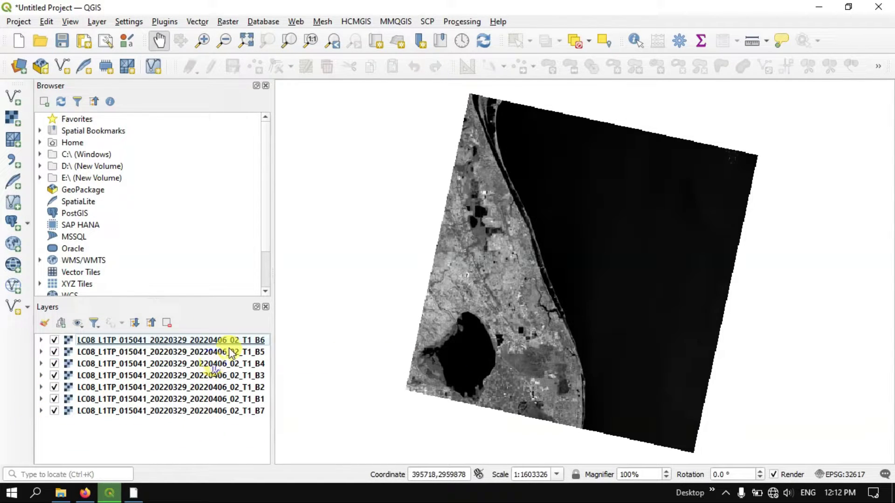
pyautogui.moveTo(235, 340); pyautogui.dragTo(235, 400)
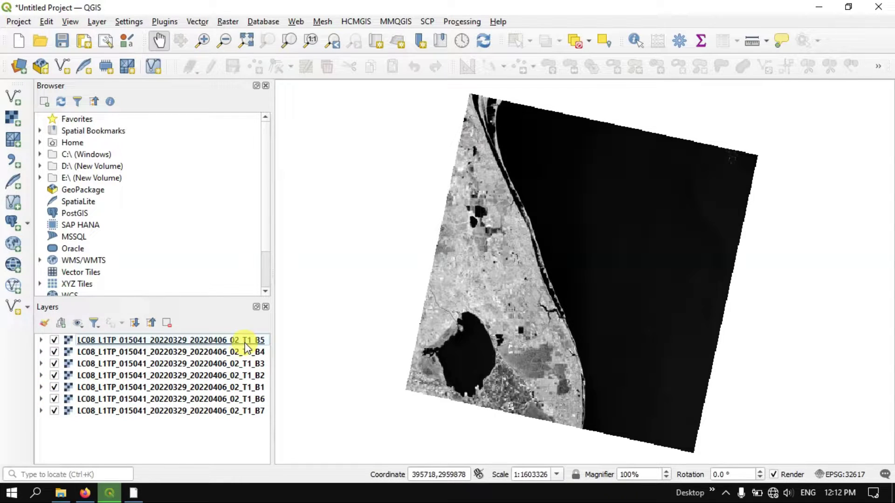
pyautogui.moveTo(245, 346); pyautogui.dragTo(240, 394)
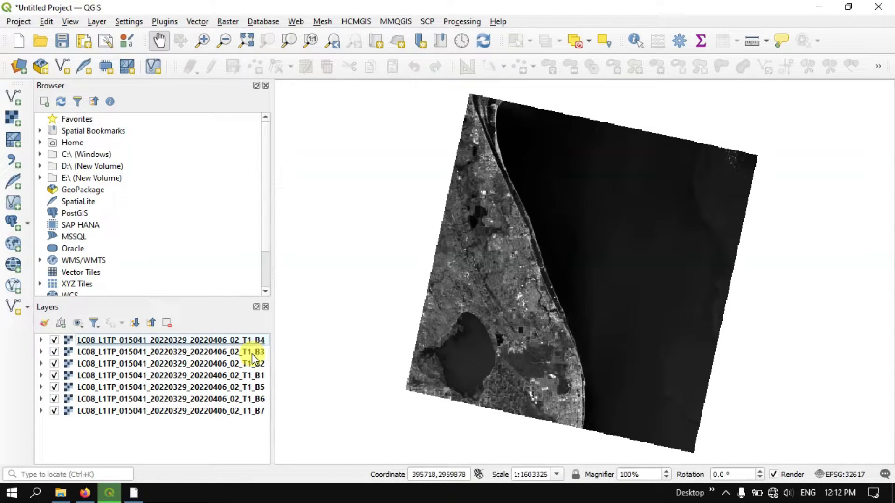
pyautogui.moveTo(251, 344); pyautogui.dragTo(252, 375)
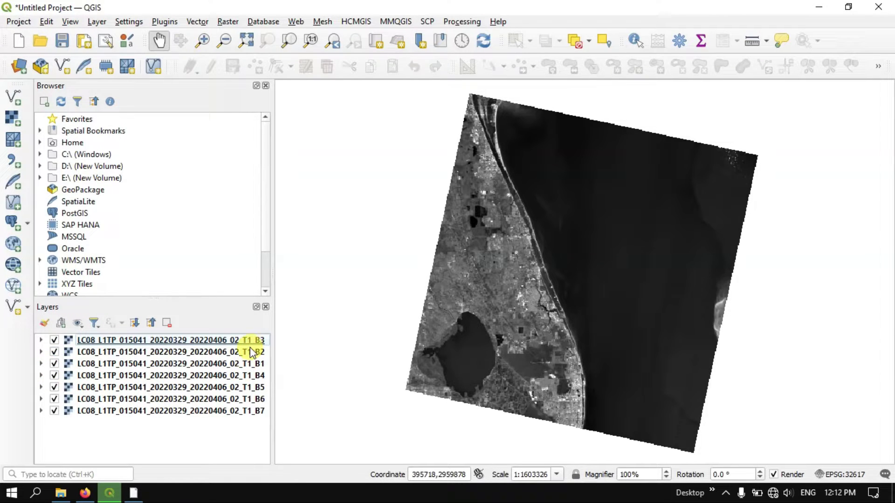
pyautogui.moveTo(250, 362); pyautogui.dragTo(248, 344)
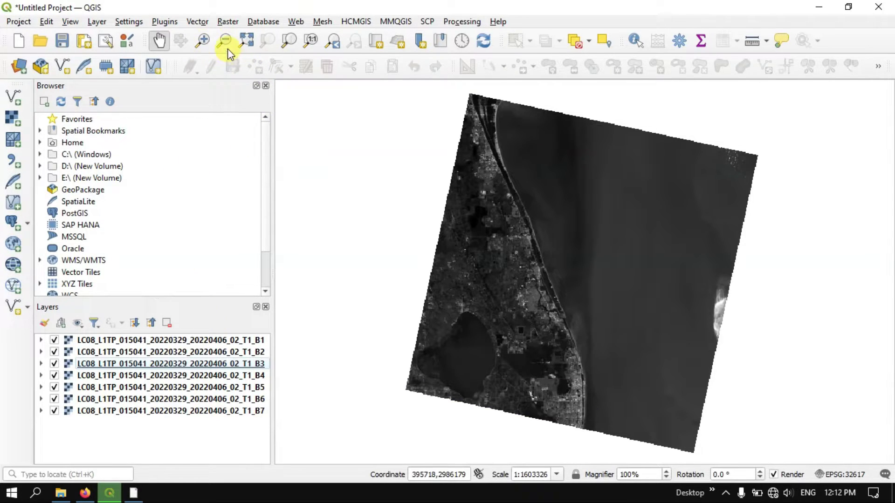
# Step: Open Build Virtual Raster and tick all seven band layers B1–B7 as inputs
pyautogui.click(227, 22)
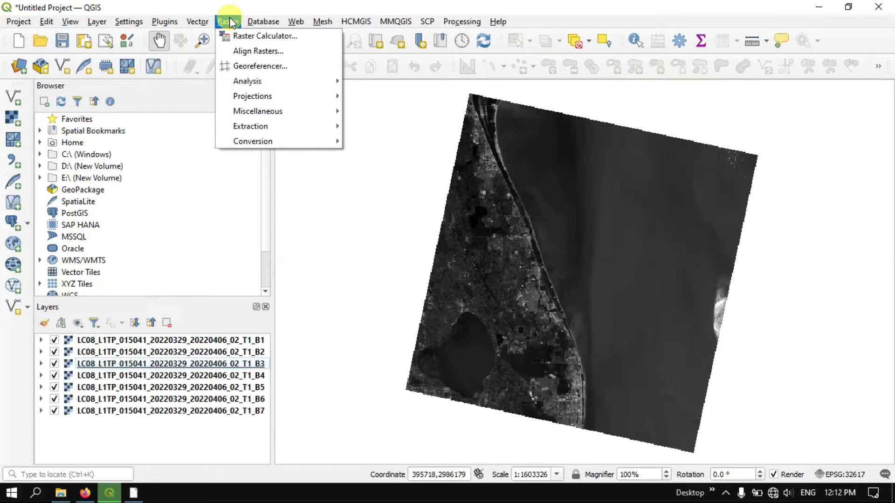
pyautogui.moveTo(263, 115)
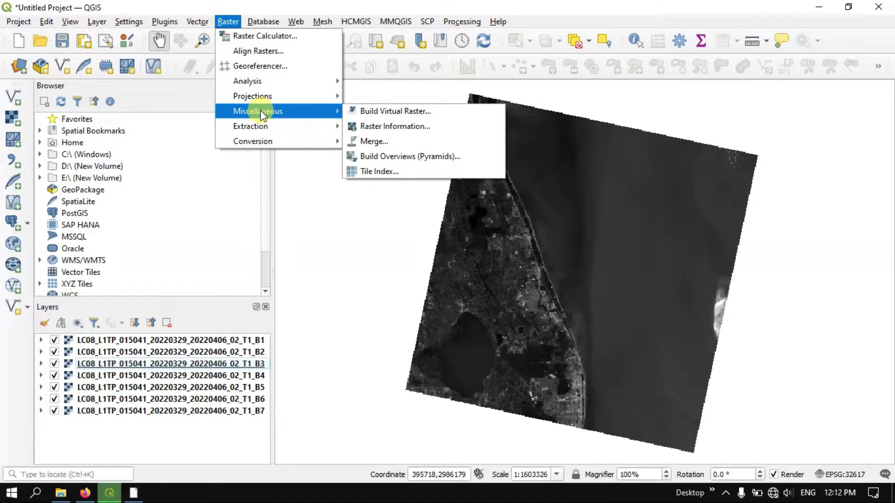
pyautogui.click(363, 115)
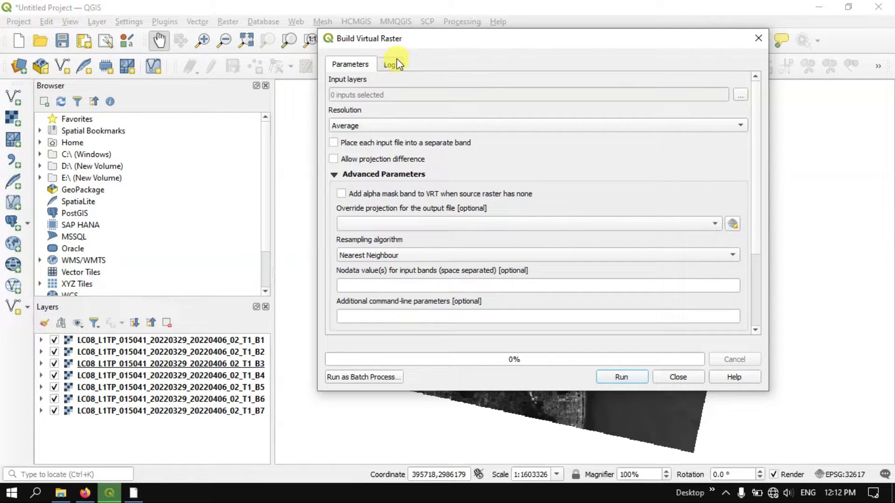
pyautogui.click(740, 95)
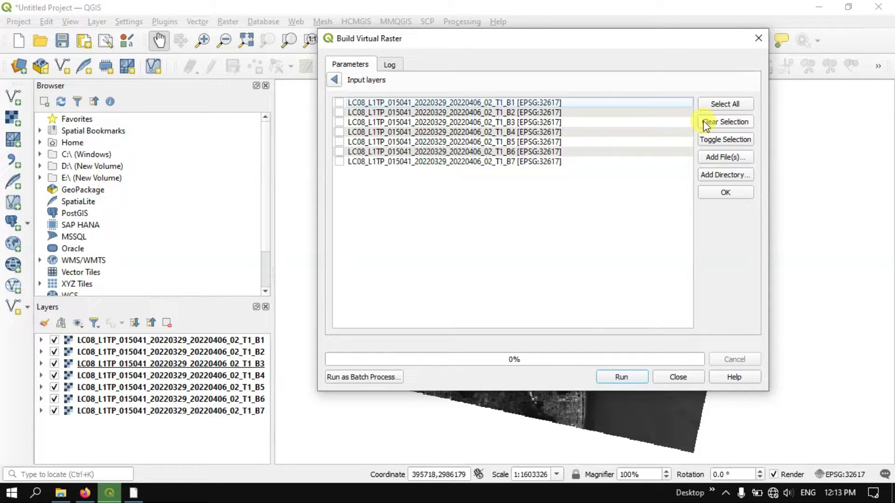
pyautogui.click(715, 105)
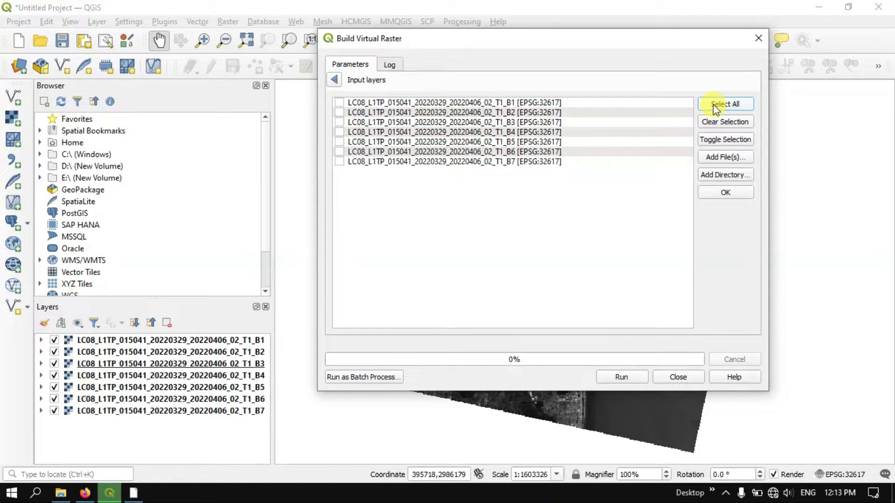
pyautogui.click(339, 162)
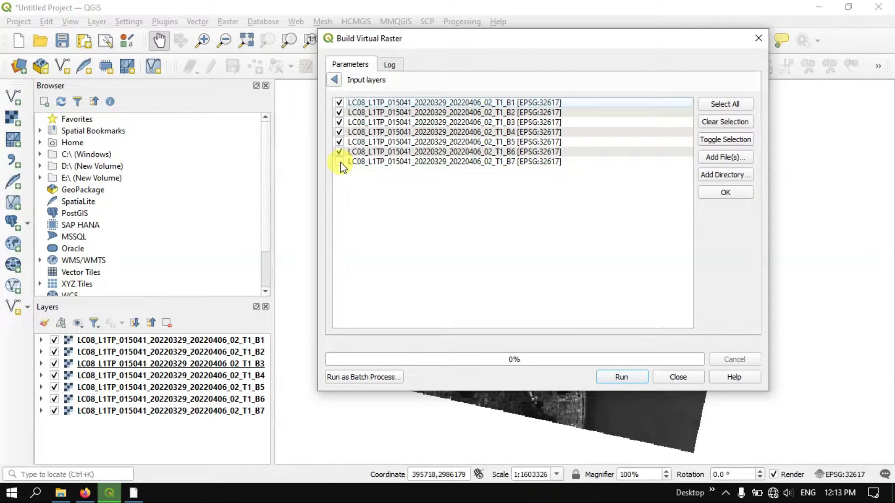
pyautogui.click(340, 162)
pyautogui.click(724, 158)
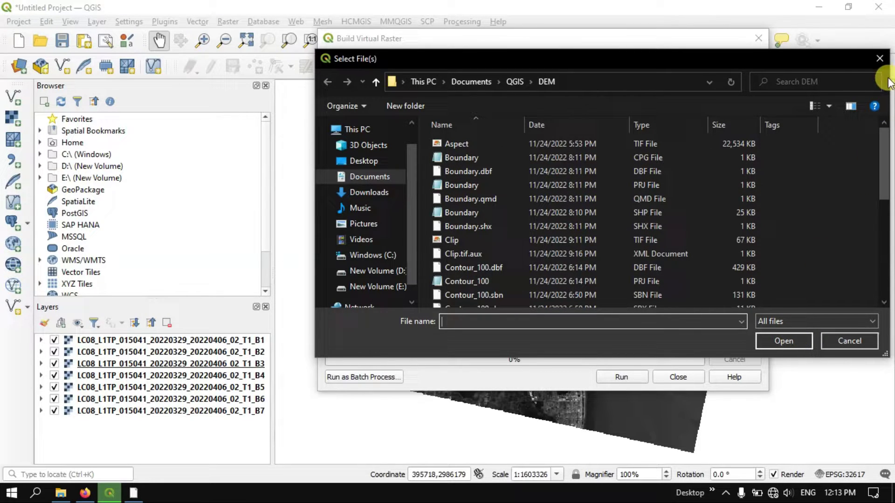
pyautogui.click(878, 60)
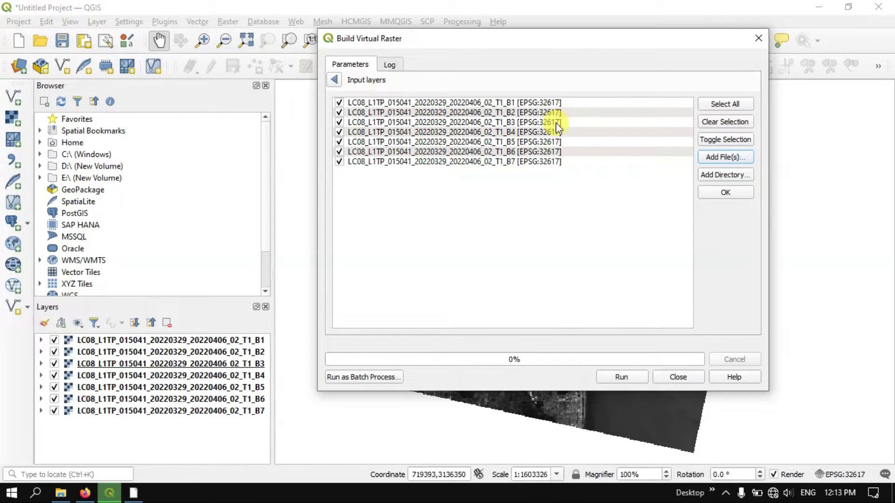
pyautogui.click(715, 193)
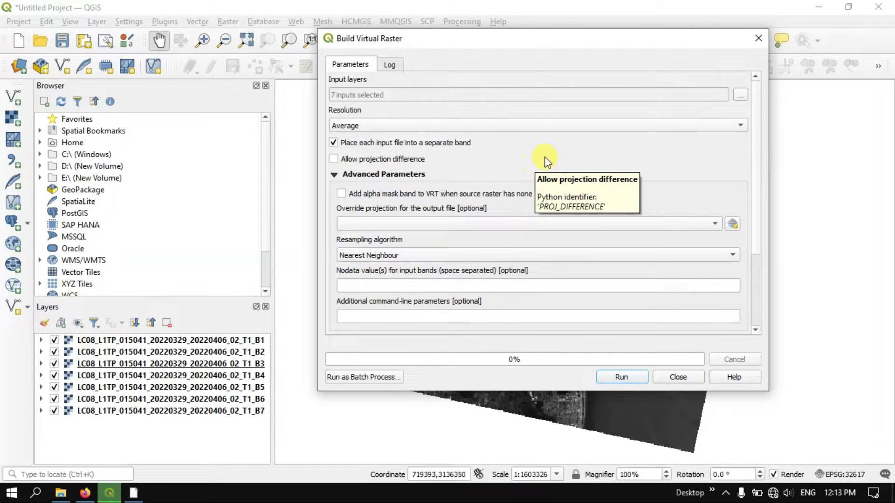
# Step: Set the virtual raster output file to Landsat8_Composite_1.vrt in the Image_1 folder
pyautogui.scroll(-5, 754, 245)
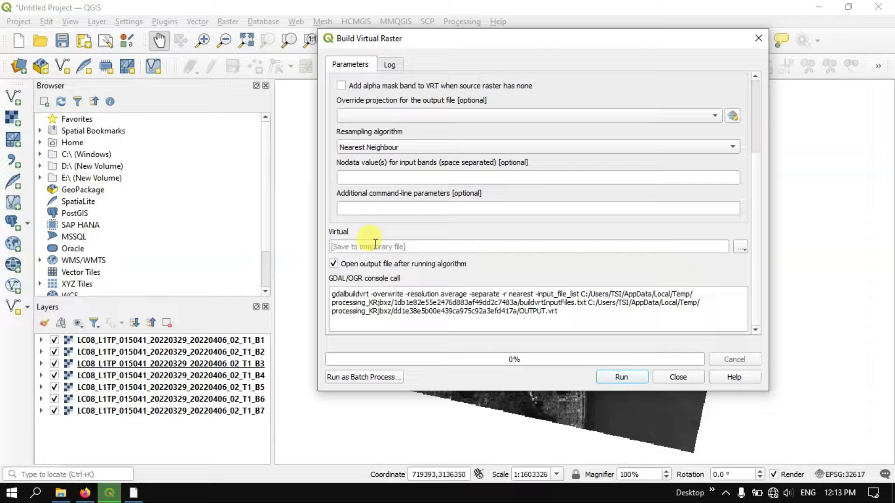
pyautogui.click(743, 247)
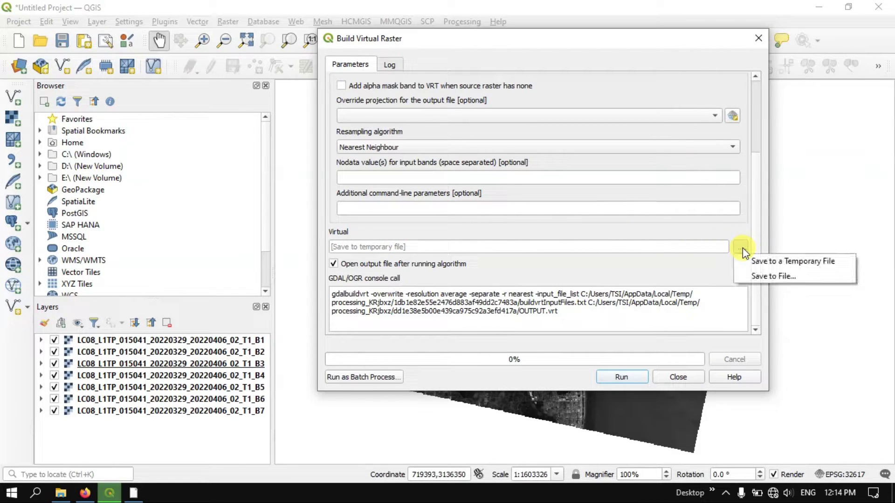
pyautogui.click(767, 279)
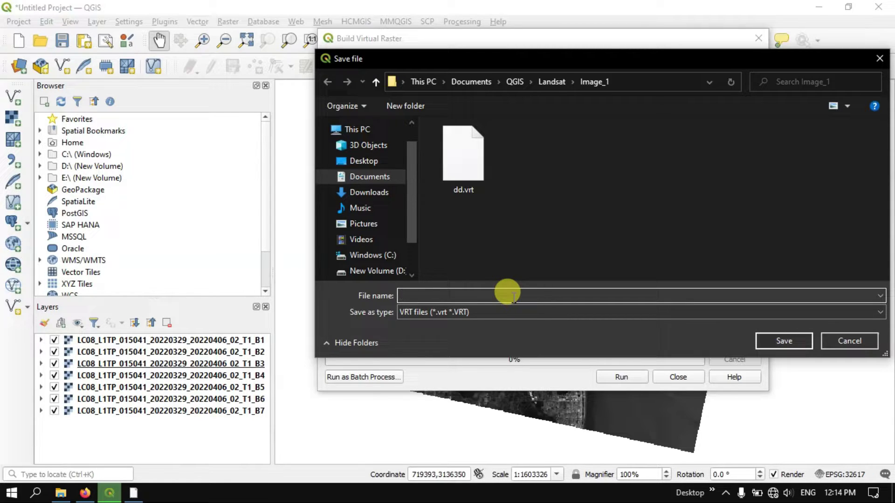
pyautogui.write('Landsat')
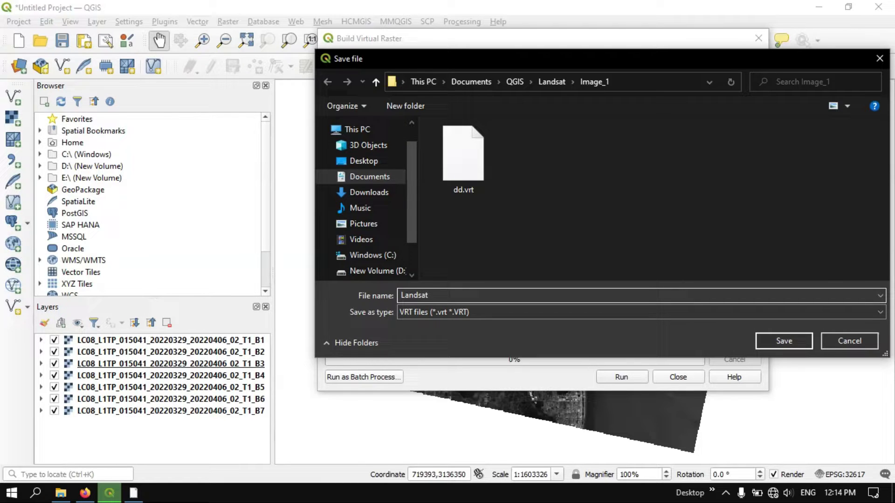
pyautogui.write('8_Composite_1')
pyautogui.click(782, 342)
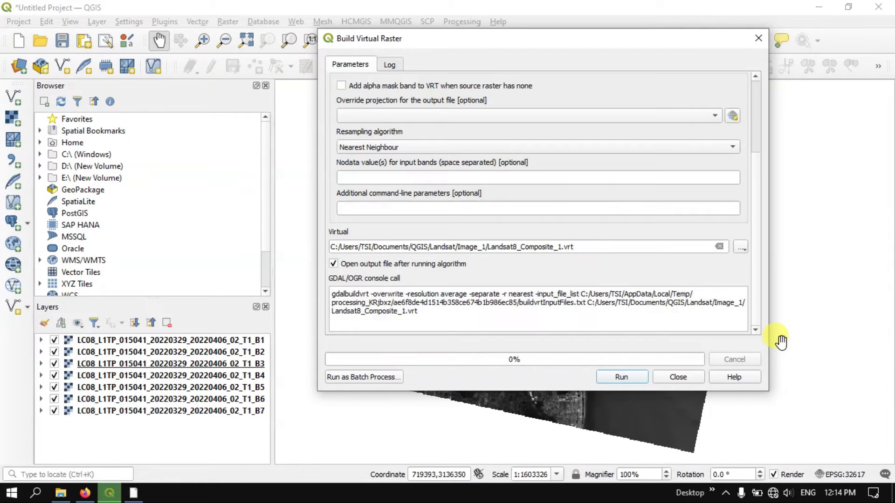
# Step: Run Build Virtual Raster to create Landsat8_Composite_1, then close the tool
pyautogui.click(630, 378)
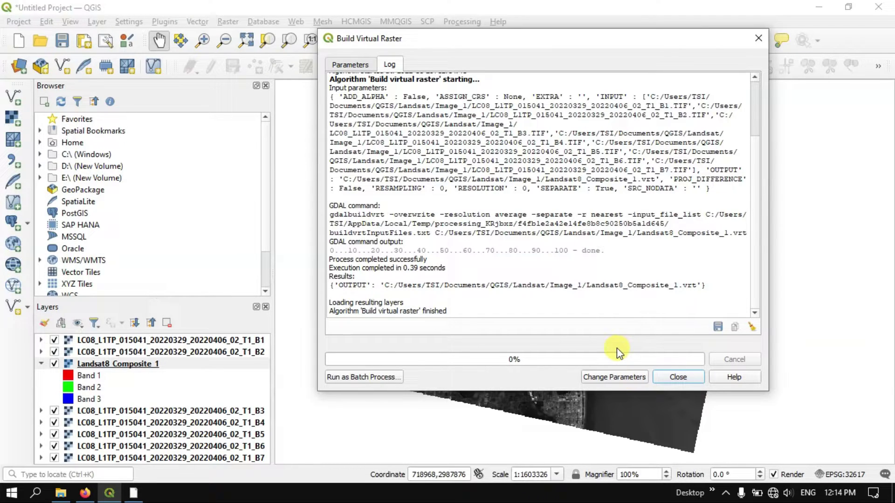
pyautogui.click(668, 376)
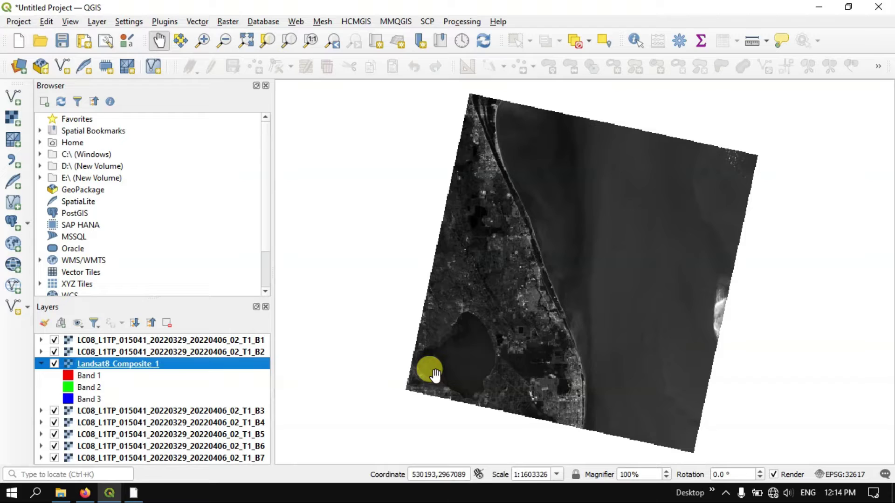
# Step: Uncheck the seven band layers B1 through B7 in the Layers panel
pyautogui.click(54, 341)
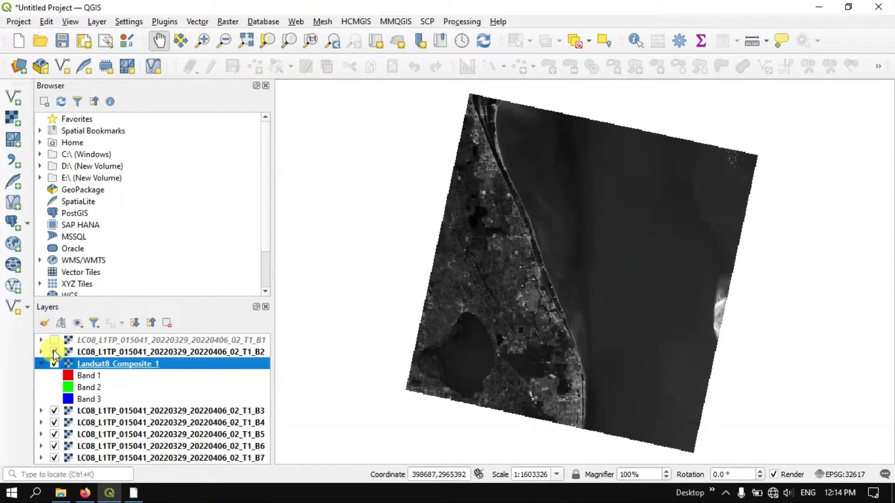
pyautogui.click(54, 352)
pyautogui.click(54, 410)
pyautogui.click(54, 422)
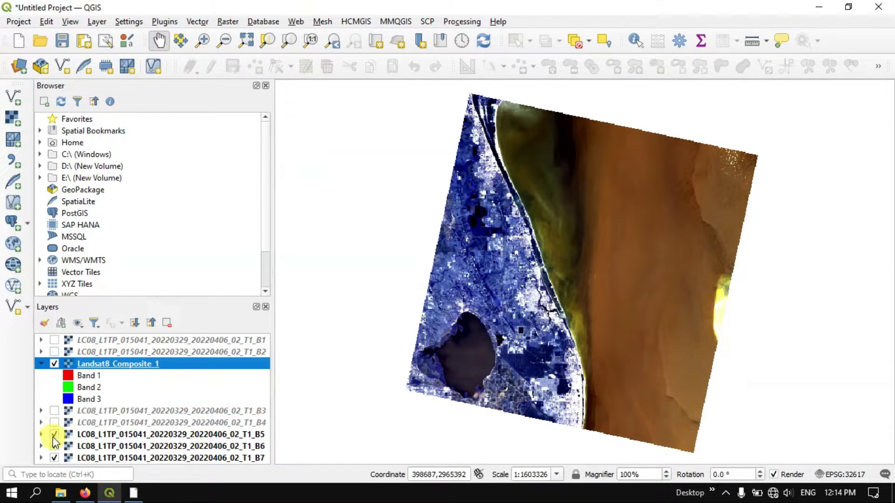
pyautogui.click(54, 434)
pyautogui.click(54, 446)
pyautogui.click(54, 458)
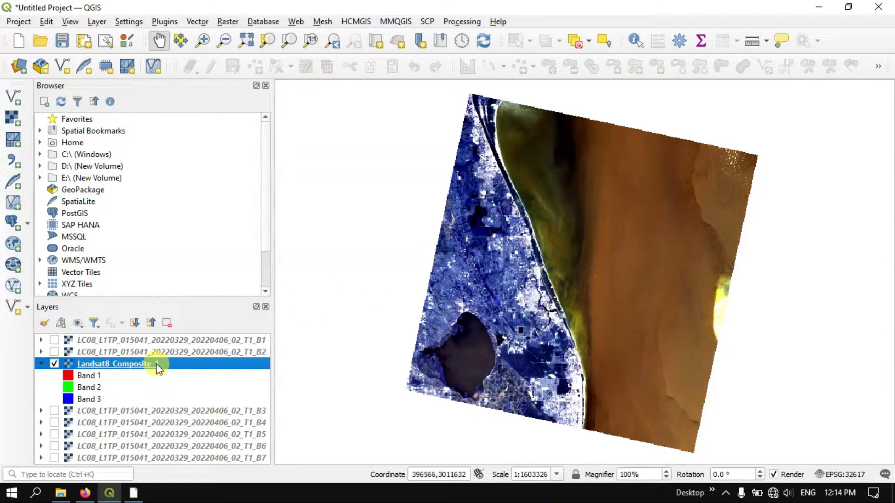
# Step: Zoom and pan around the composite image, then select the Landsat8_Composite_1 layer
pyautogui.scroll(-1, 550, 226)
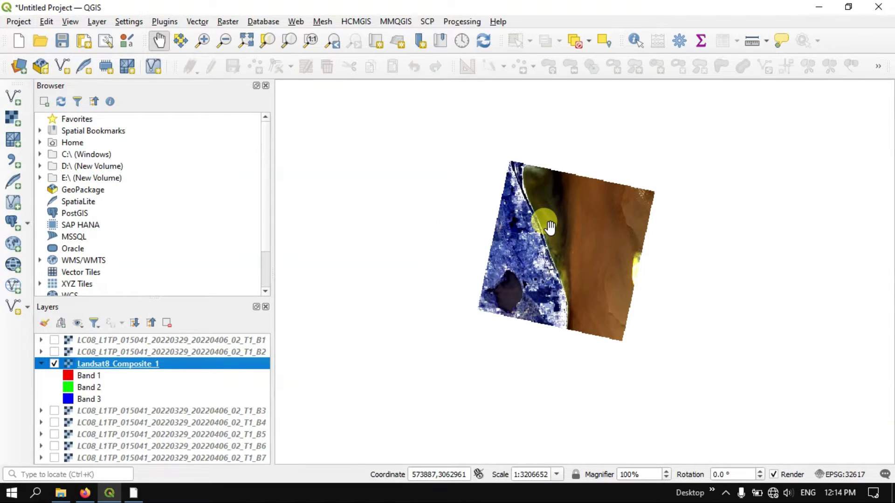
pyautogui.scroll(1, 550, 226)
pyautogui.scroll(1, 523, 262)
pyautogui.scroll(-1, 526, 267)
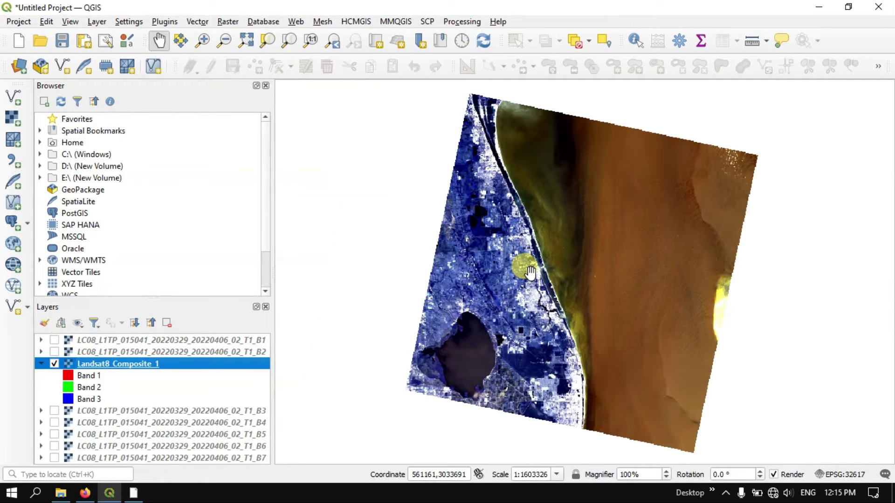
pyautogui.moveTo(534, 356); pyautogui.dragTo(525, 295)
pyautogui.scroll(2, 529, 296)
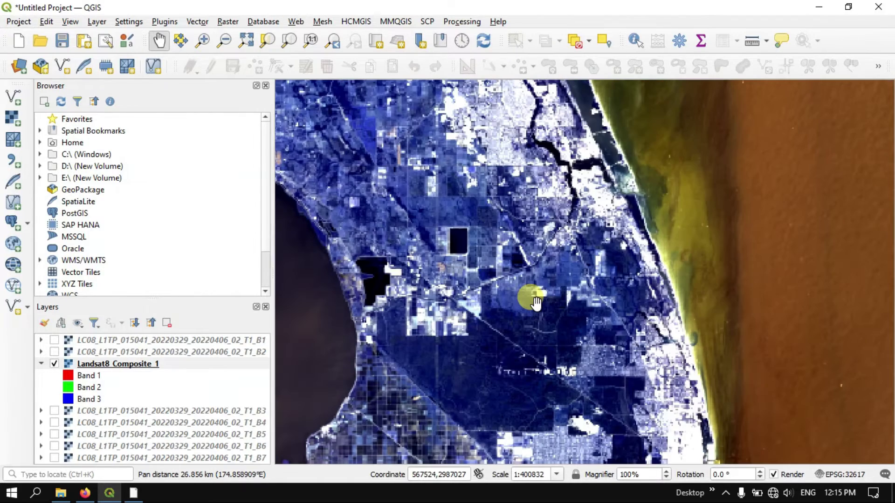
pyautogui.scroll(-1, 530, 295)
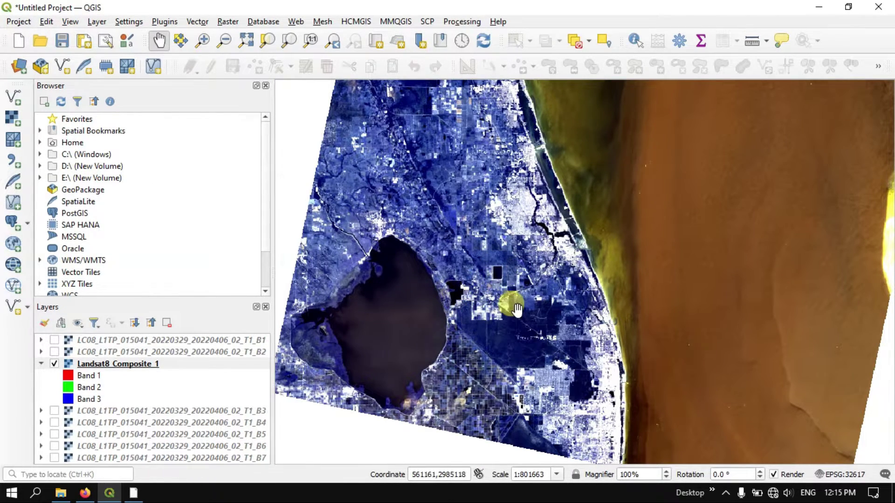
pyautogui.scroll(-1, 517, 307)
pyautogui.moveTo(511, 304); pyautogui.dragTo(503, 326)
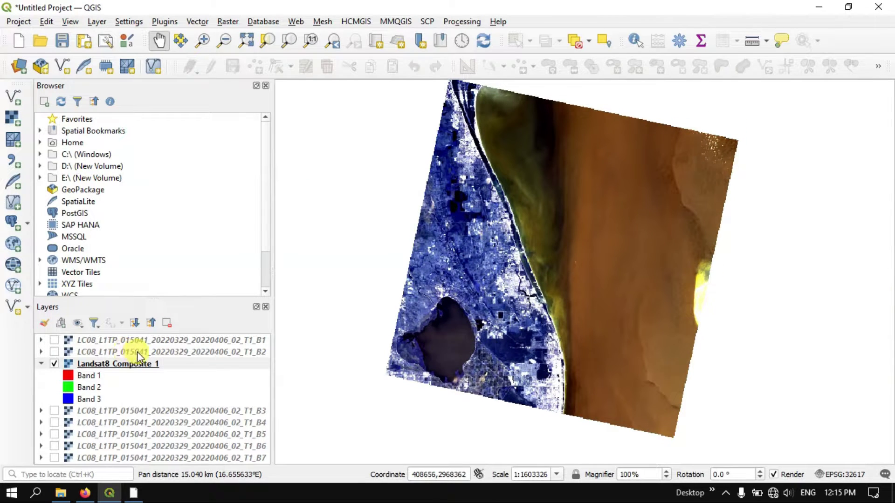
pyautogui.click(128, 364)
# Step: In the composite's Symbology, set Red to Band 4, Green to Band 3, Blue to Band 2, and apply
pyautogui.rightClick(128, 363)
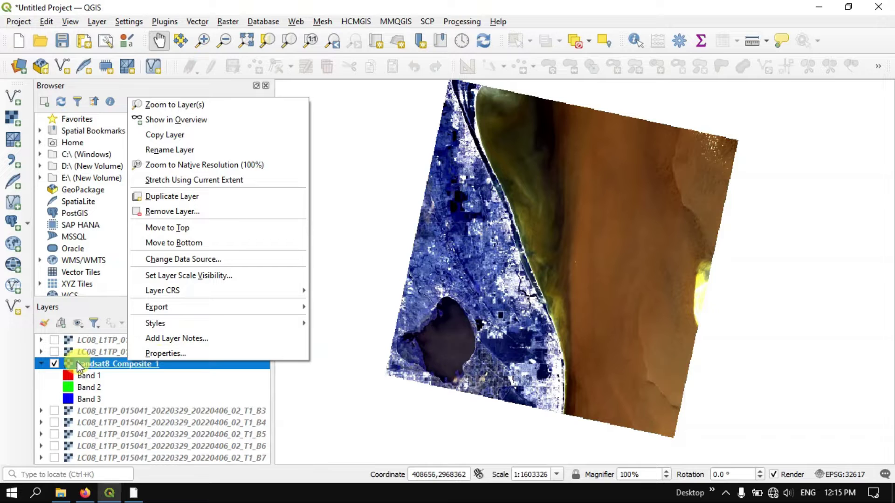
pyautogui.click(172, 353)
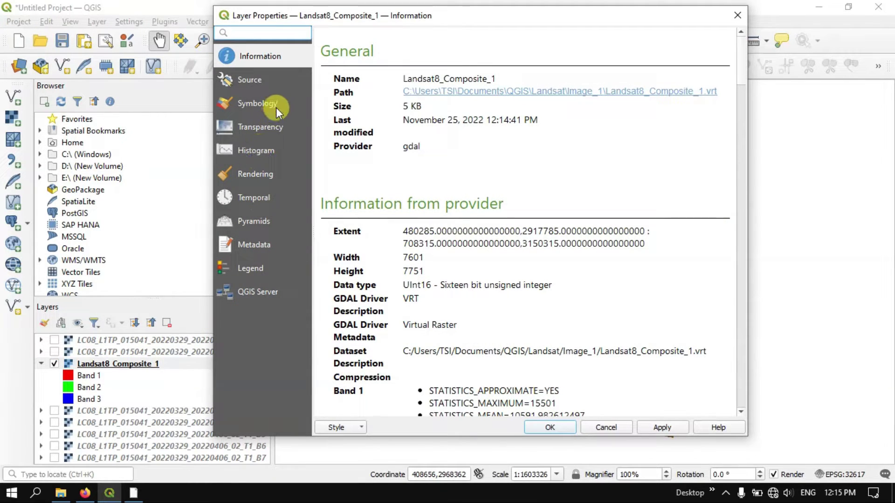
pyautogui.click(277, 107)
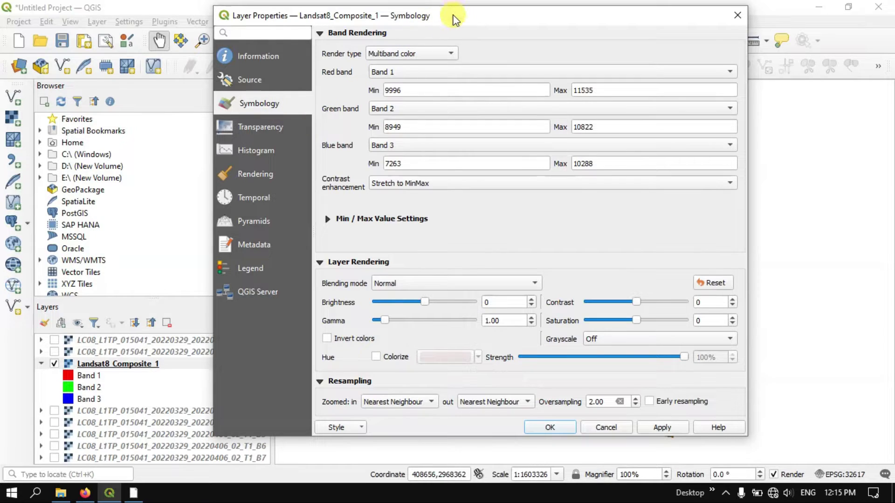
pyautogui.moveTo(456, 16); pyautogui.dragTo(528, 27)
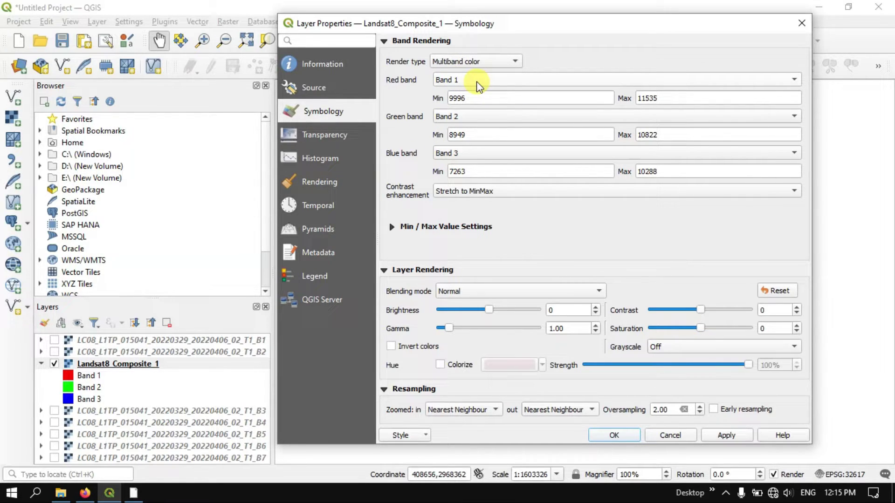
pyautogui.click(454, 82)
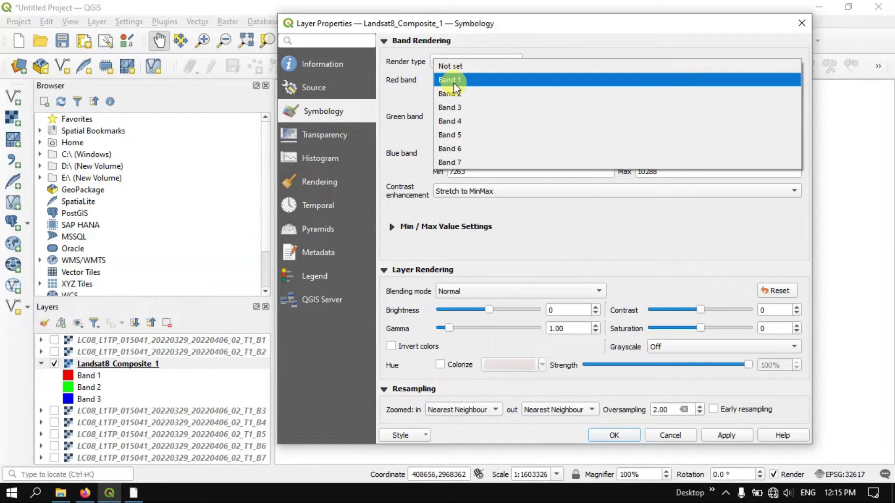
pyautogui.click(466, 120)
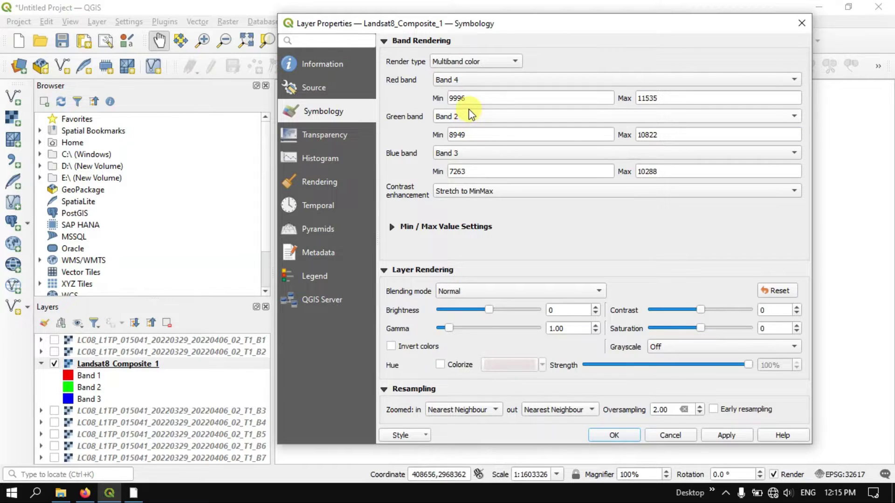
pyautogui.click(469, 116)
pyautogui.click(469, 127)
pyautogui.click(470, 152)
pyautogui.click(471, 139)
pyautogui.click(726, 436)
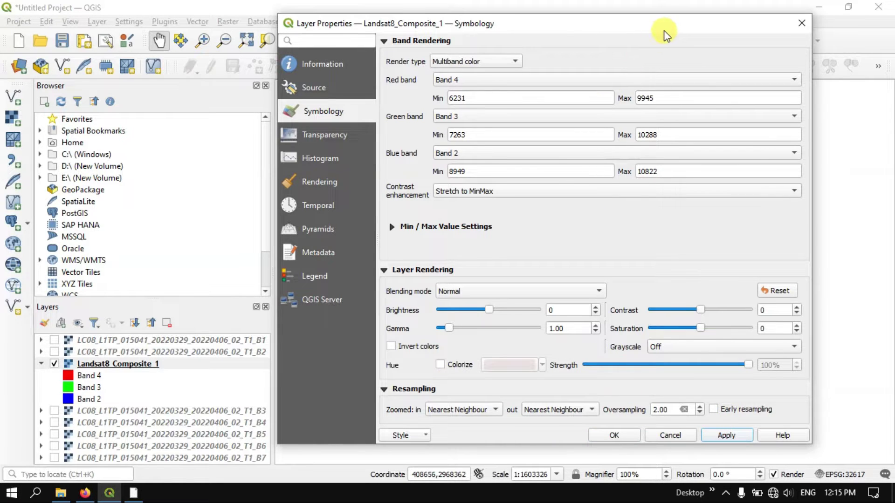
# Step: Confirm the Band 4-3-2 rendering with OK and pan and zoom across the coastal scene
pyautogui.moveTo(668, 30); pyautogui.dragTo(304, 48)
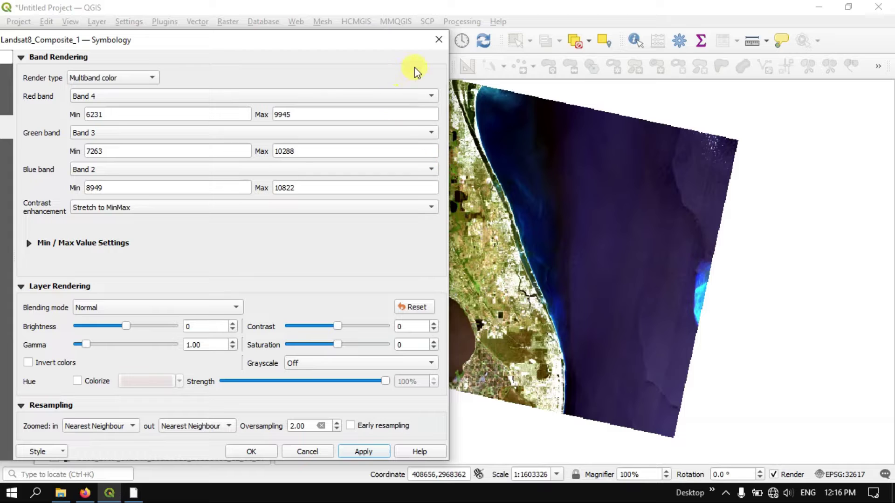
pyautogui.click(251, 452)
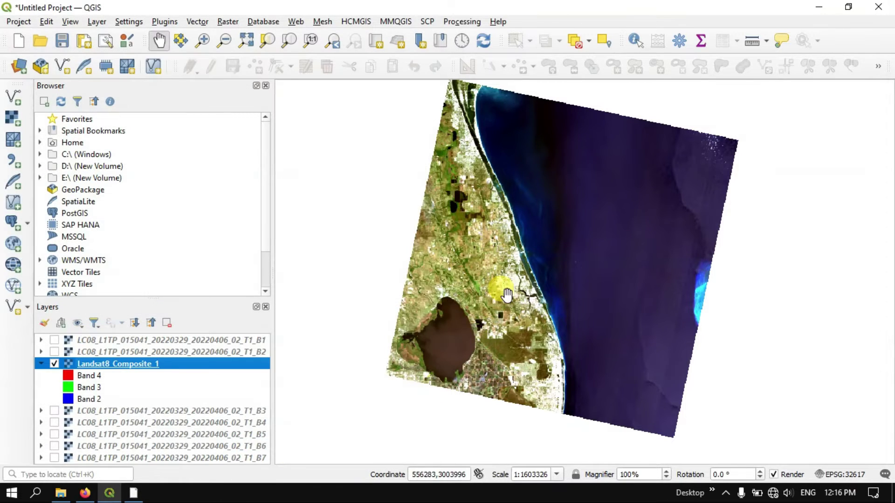
pyautogui.scroll(2, 507, 294)
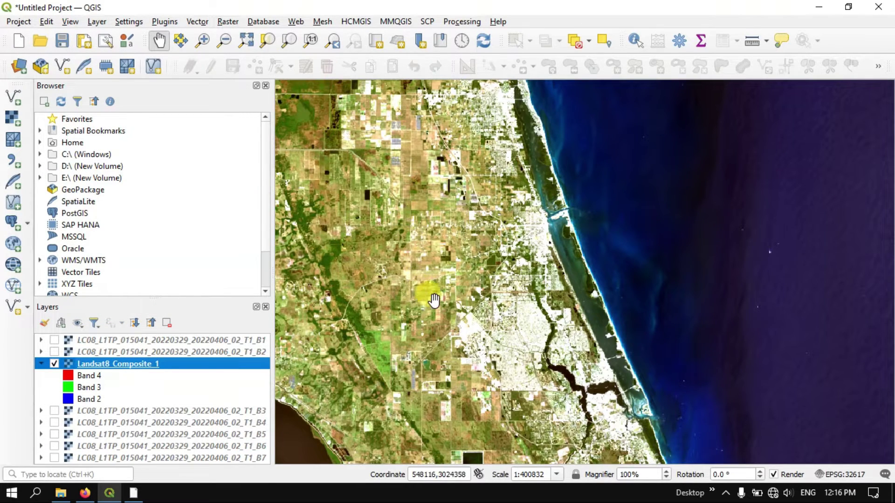
pyautogui.moveTo(434, 299); pyautogui.dragTo(413, 146)
pyautogui.moveTo(523, 306); pyautogui.dragTo(513, 131)
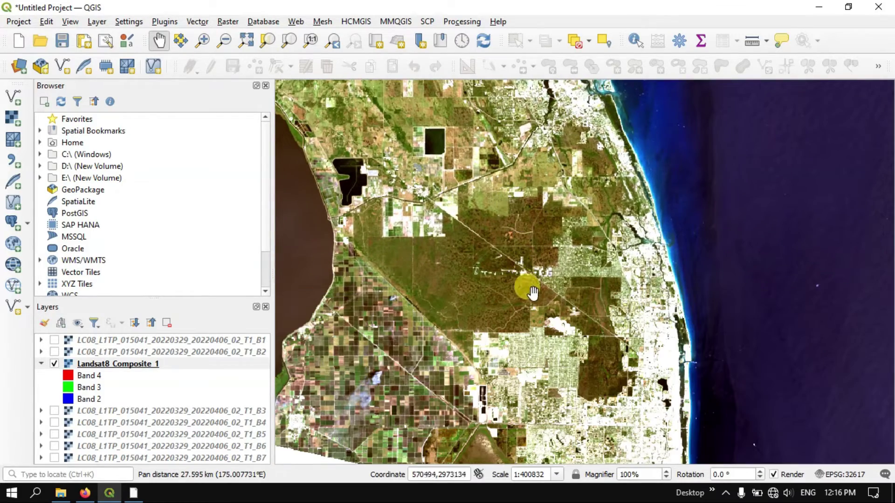
pyautogui.moveTo(533, 293); pyautogui.dragTo(523, 149)
pyautogui.moveTo(529, 205); pyautogui.dragTo(571, 389)
pyautogui.scroll(1, 390, 155)
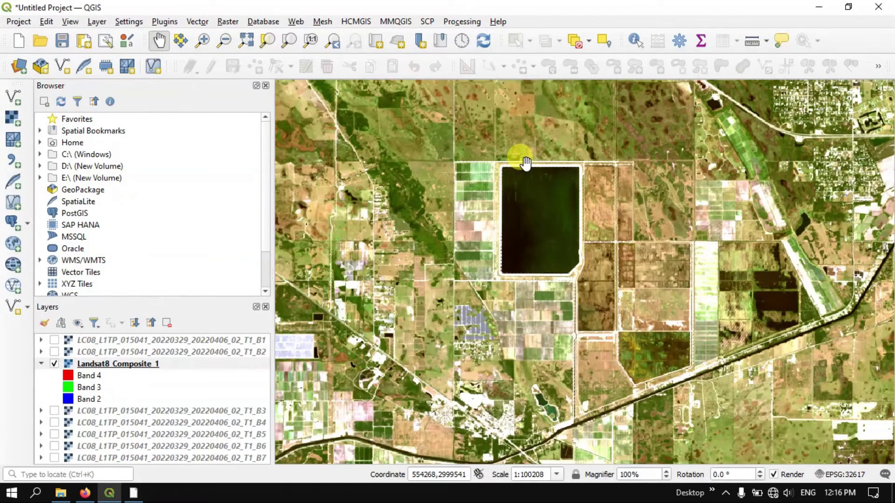
pyautogui.moveTo(519, 152); pyautogui.dragTo(497, 152)
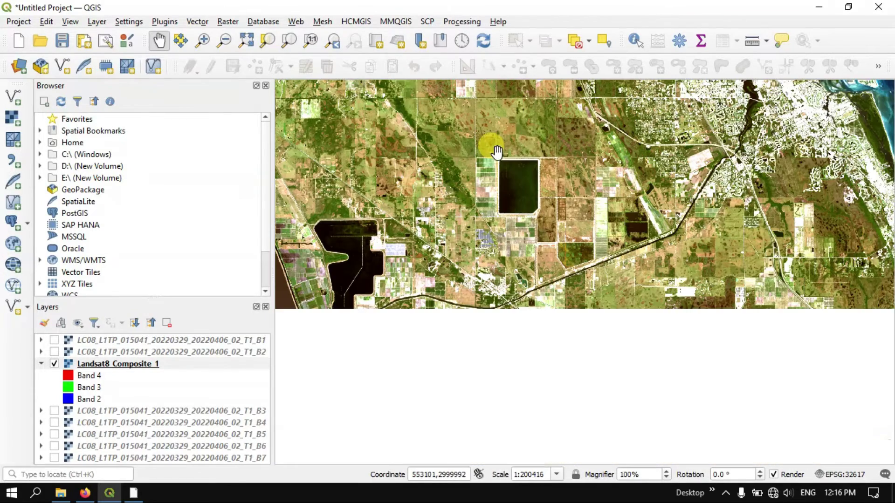
pyautogui.scroll(-2, 498, 156)
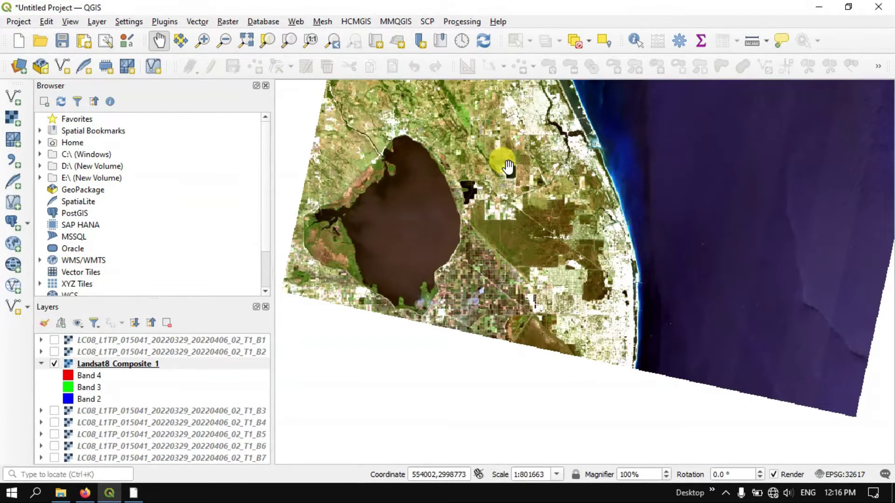
pyautogui.scroll(-1, 508, 166)
pyautogui.moveTo(526, 166); pyautogui.dragTo(520, 245)
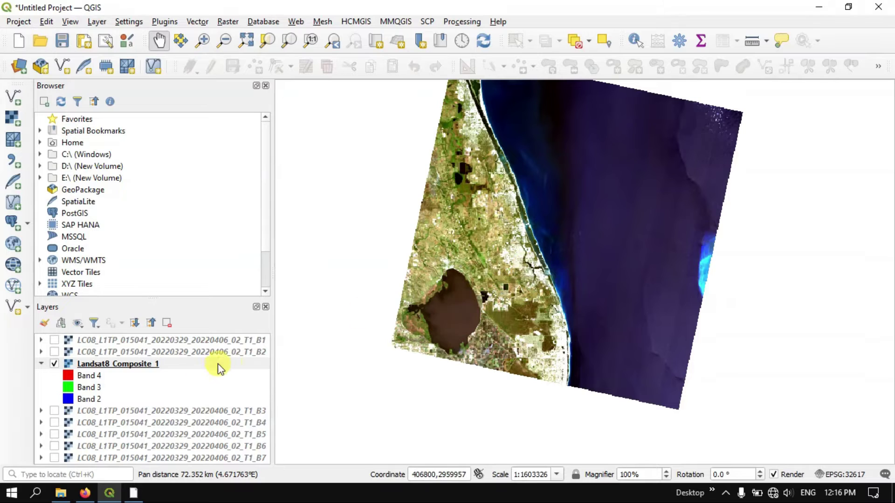
# Step: In the composite's Symbology, set Red to Band 5, Green to Band 4, Blue to Band 3, apply, and confirm
pyautogui.click(161, 365)
pyautogui.rightClick(160, 365)
pyautogui.click(175, 360)
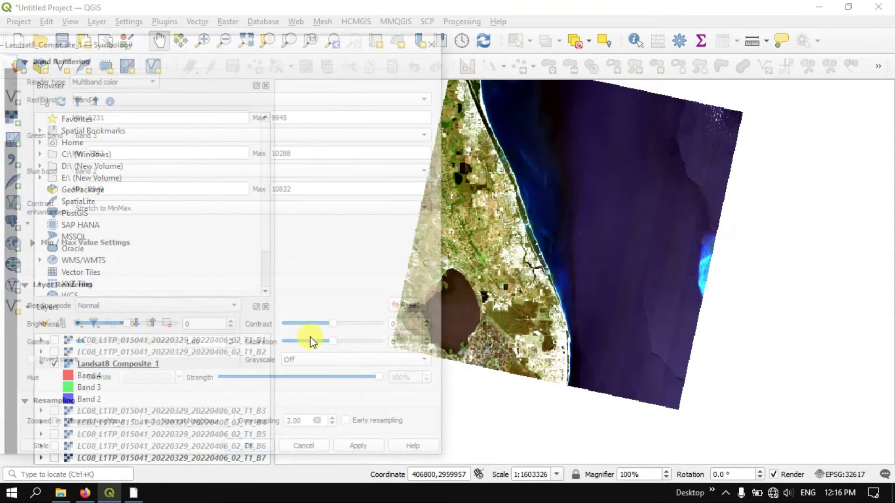
pyautogui.click(116, 97)
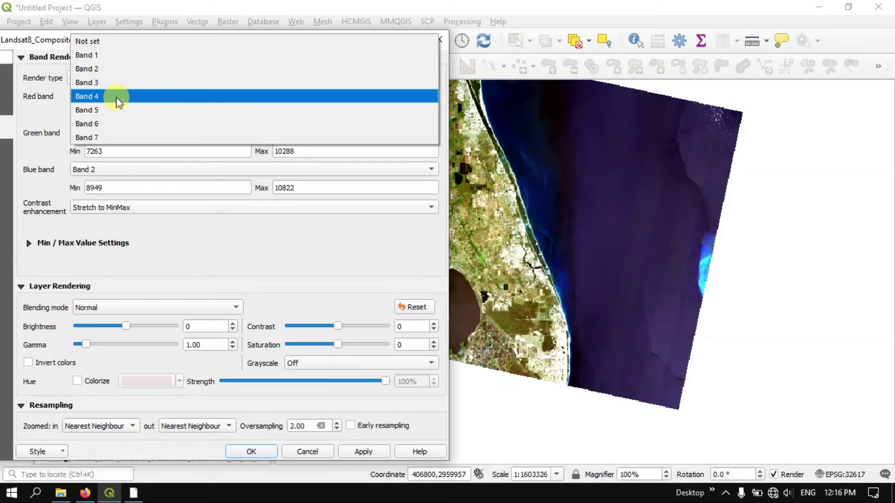
pyautogui.click(114, 110)
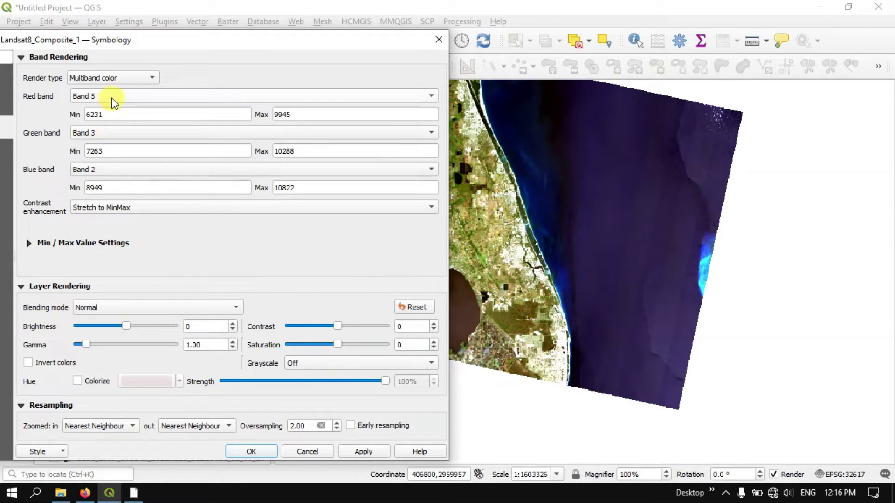
pyautogui.click(108, 133)
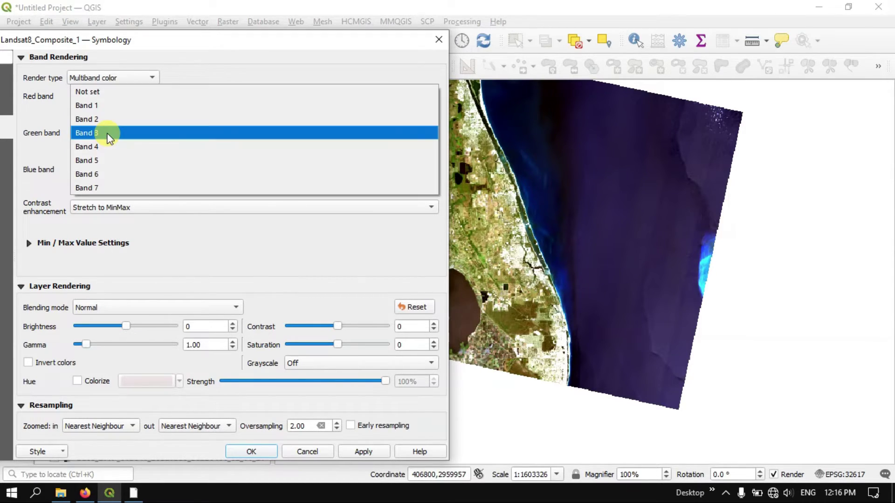
pyautogui.click(107, 145)
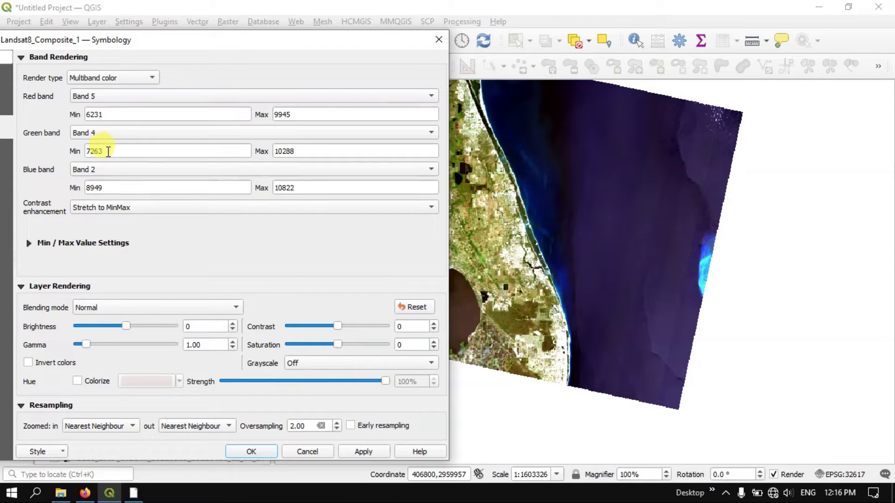
pyautogui.click(107, 170)
pyautogui.click(107, 183)
pyautogui.click(366, 456)
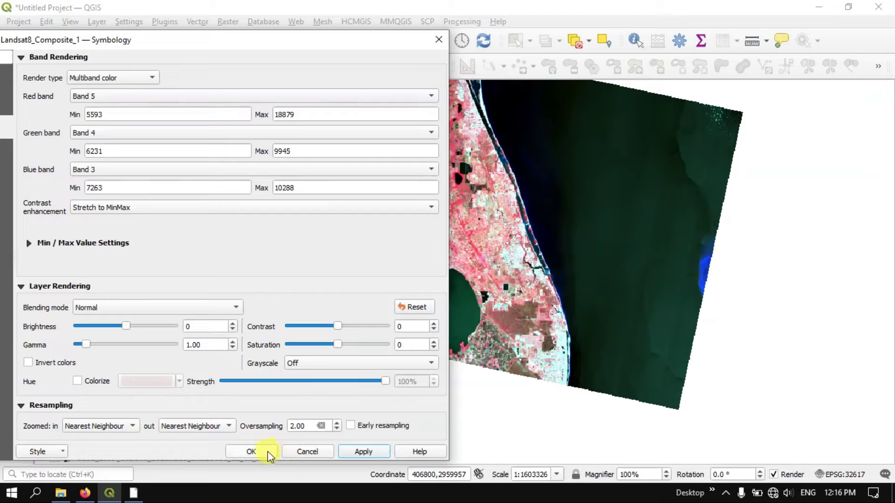
pyautogui.click(254, 452)
pyautogui.scroll(2, 505, 263)
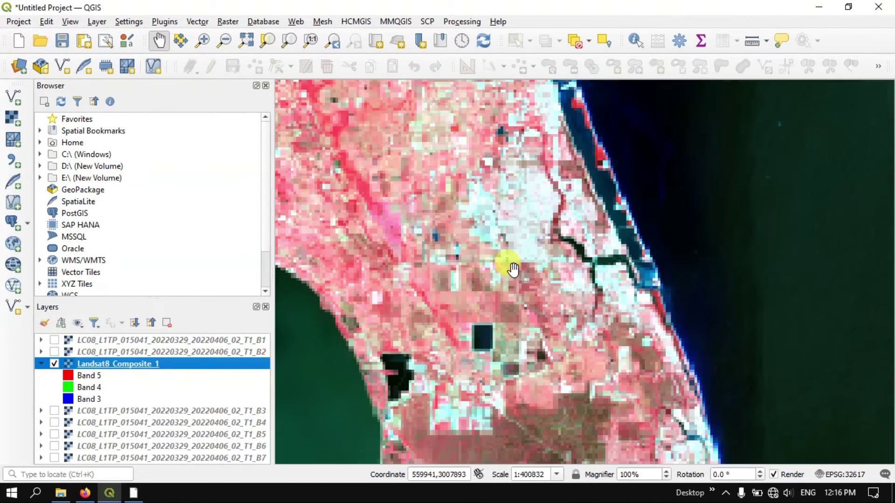
pyautogui.moveTo(372, 205); pyautogui.dragTo(449, 200)
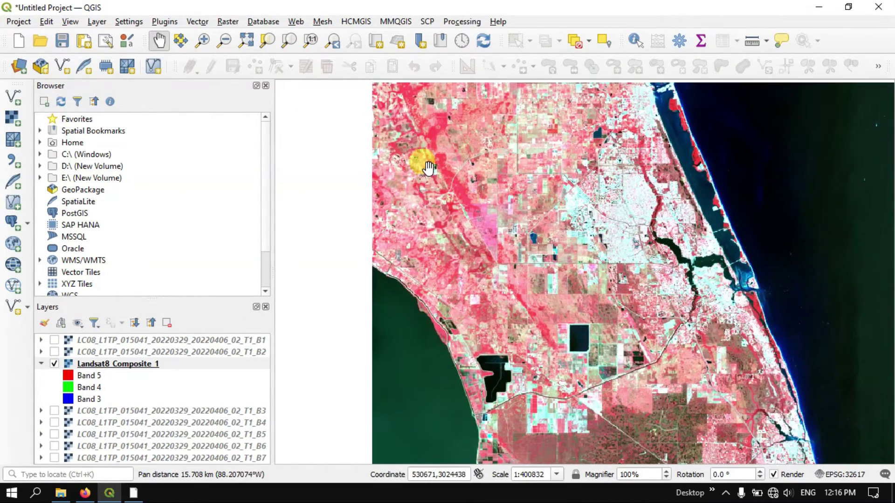
pyautogui.scroll(2, 451, 152)
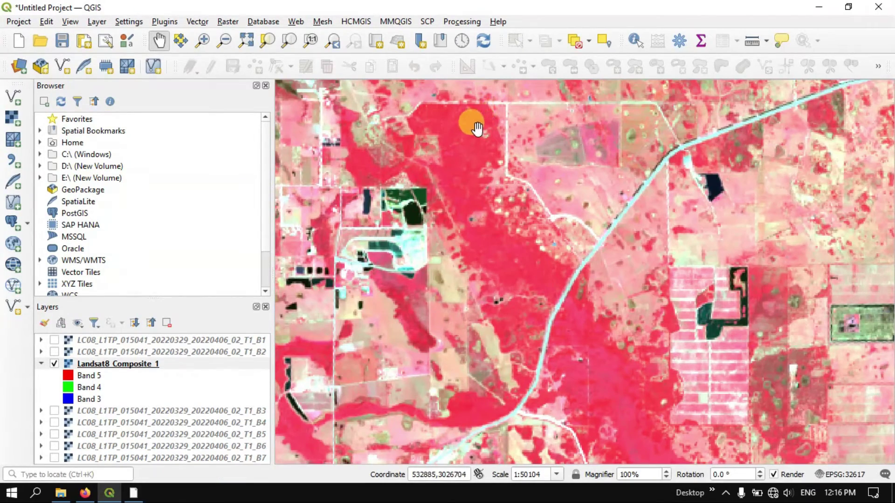
pyautogui.moveTo(477, 113); pyautogui.dragTo(463, 124)
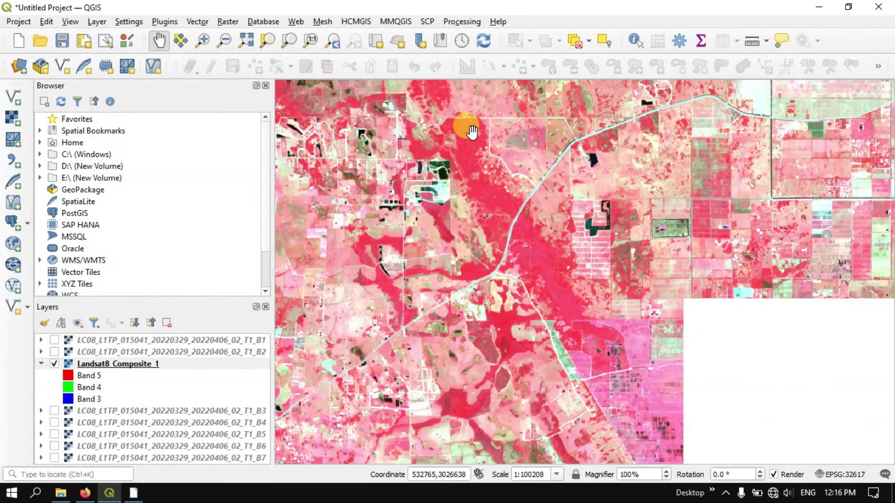
pyautogui.scroll(2, 481, 115)
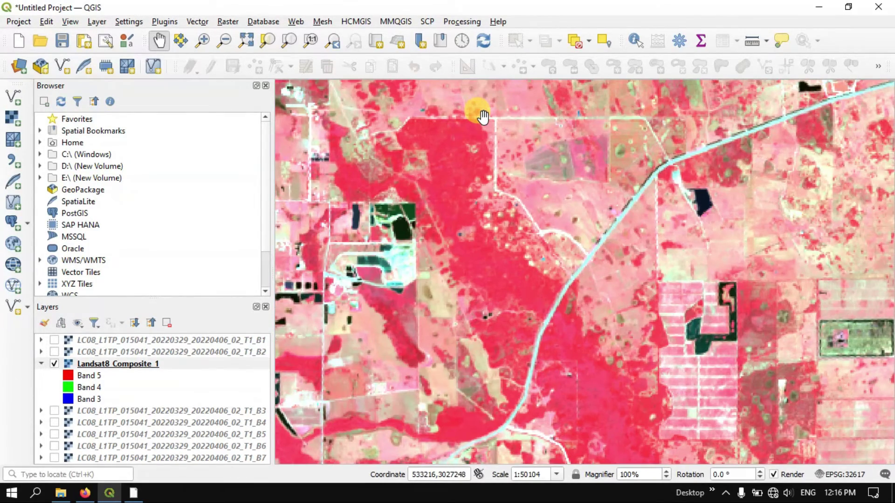
pyautogui.scroll(-3, 483, 117)
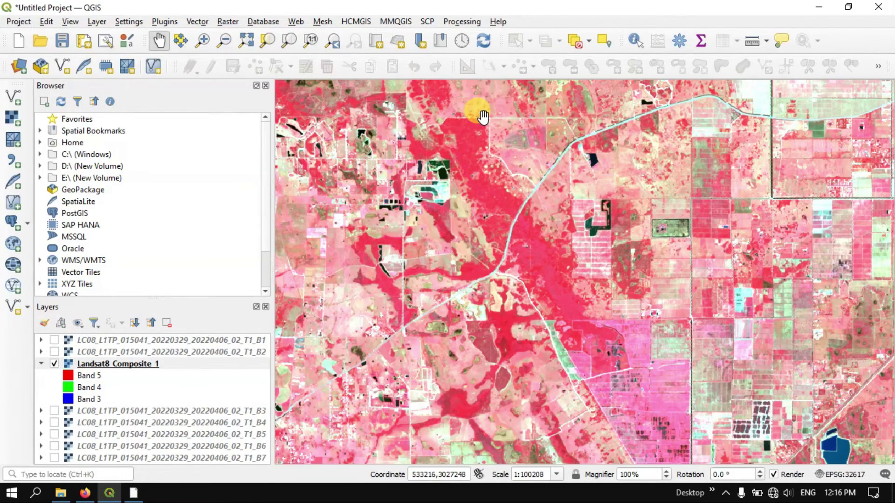
pyautogui.scroll(-2, 493, 165)
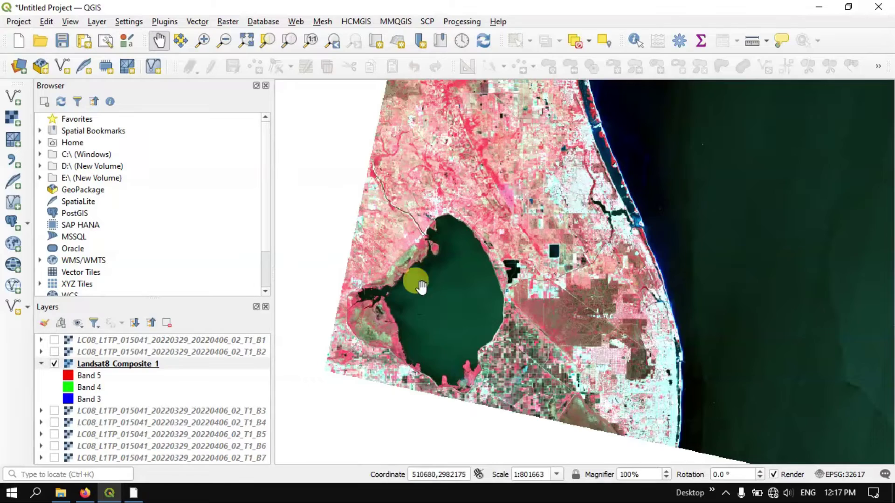
pyautogui.scroll(1, 487, 247)
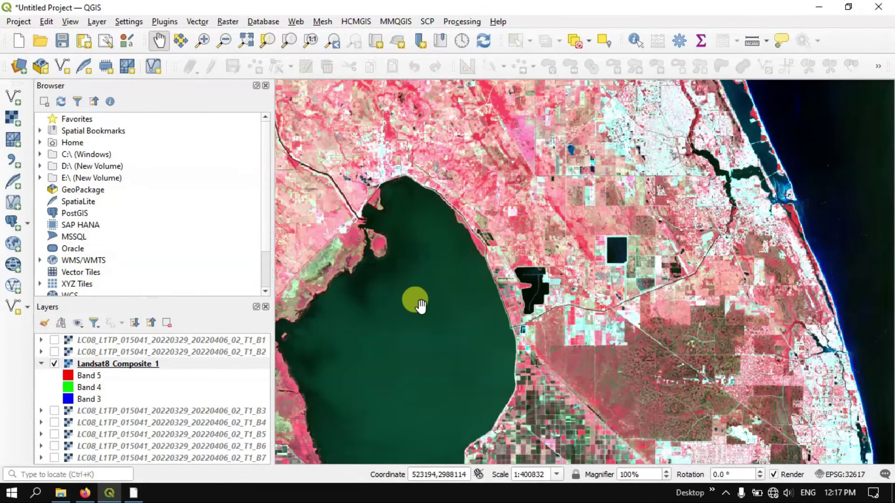
pyautogui.moveTo(421, 306); pyautogui.dragTo(437, 222)
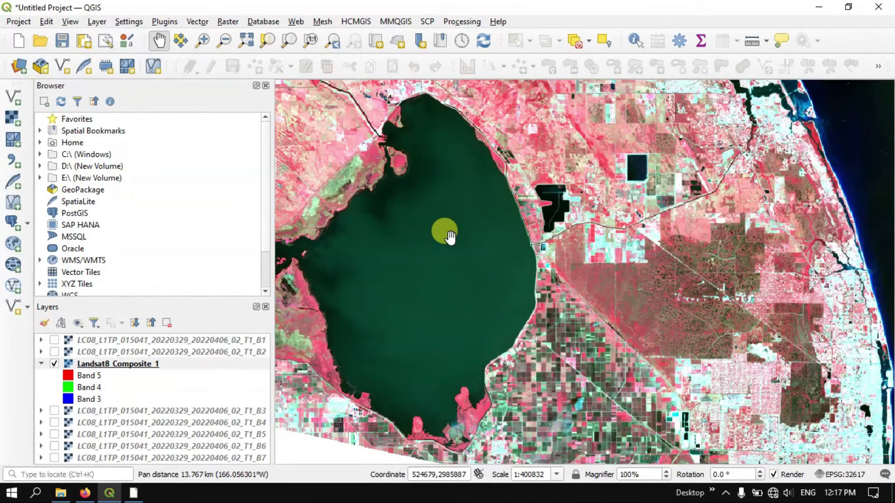
pyautogui.scroll(-1, 448, 236)
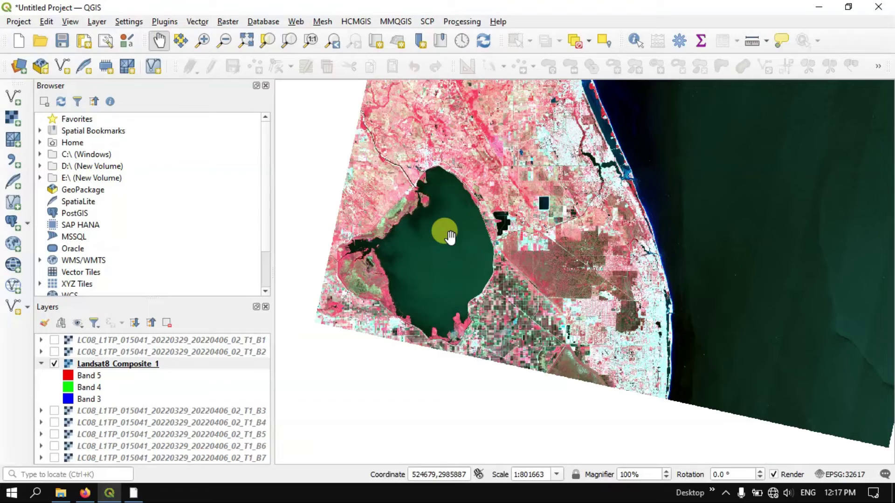
pyautogui.click(531, 206)
pyautogui.moveTo(531, 206); pyautogui.dragTo(483, 189)
pyautogui.scroll(2, 531, 125)
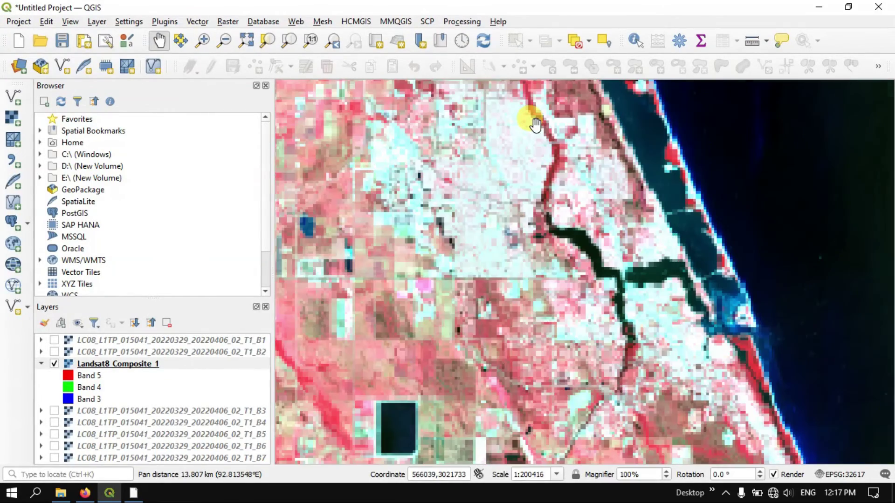
pyautogui.scroll(1, 403, 129)
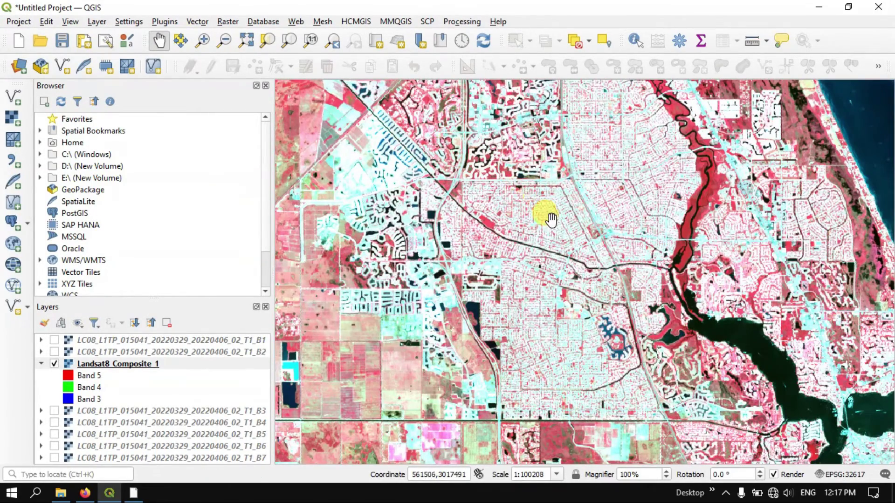
pyautogui.moveTo(548, 216); pyautogui.dragTo(495, 175)
pyautogui.scroll(1, 496, 175)
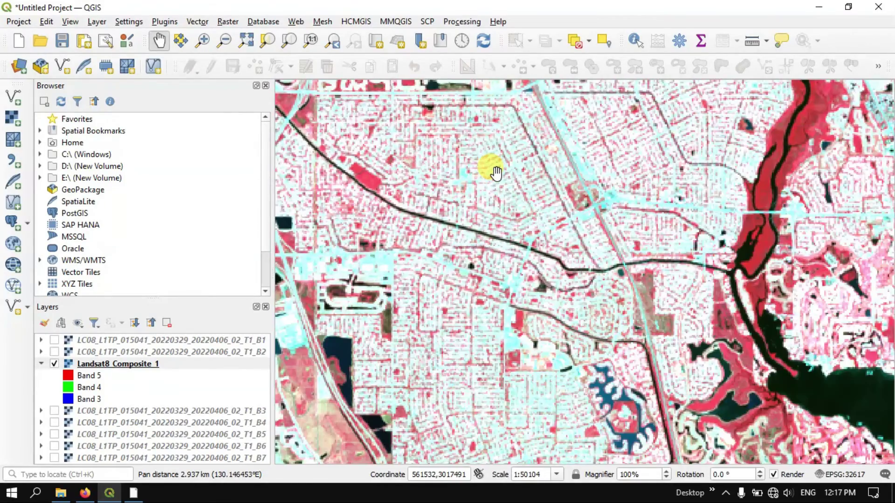
pyautogui.scroll(-1, 495, 174)
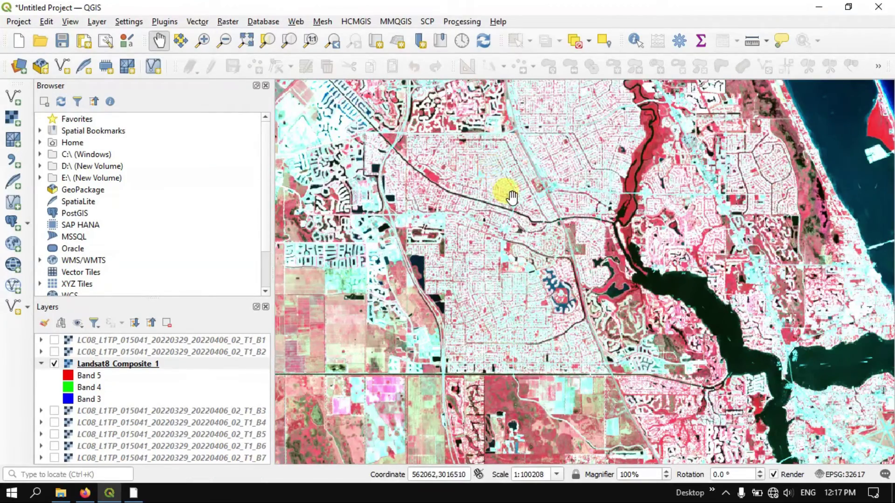
pyautogui.scroll(-1, 530, 188)
pyautogui.scroll(-1, 531, 189)
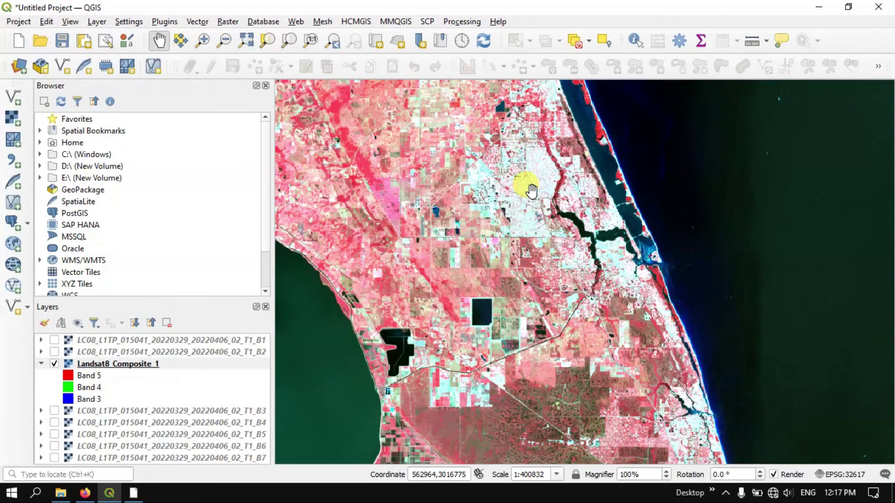
pyautogui.scroll(-1, 525, 183)
pyautogui.scroll(1, 558, 349)
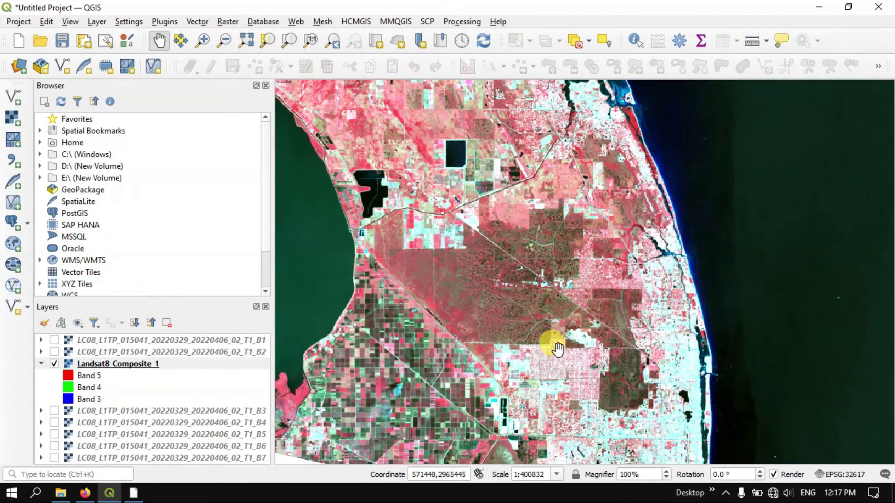